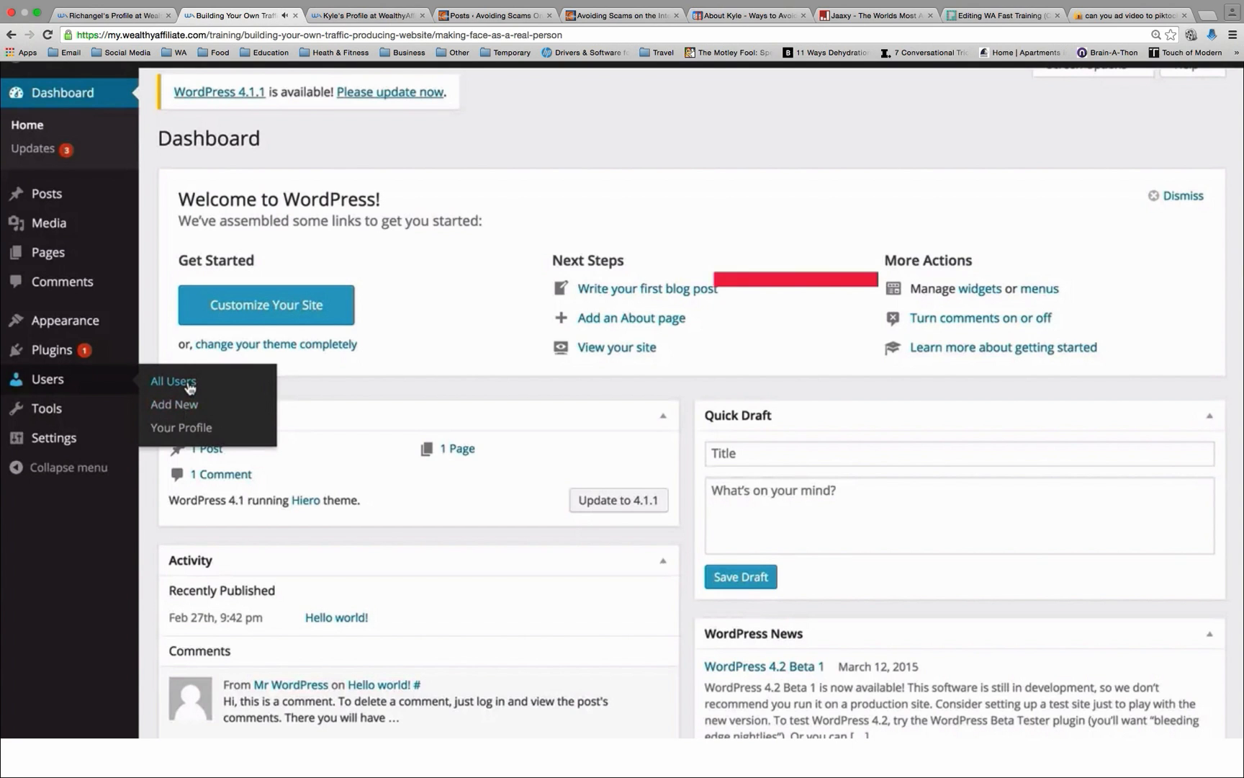
Step: Start adding a new user from the users list and enter the person's first name as the username
{"action": "left_click", "coordinate": [190, 388]}
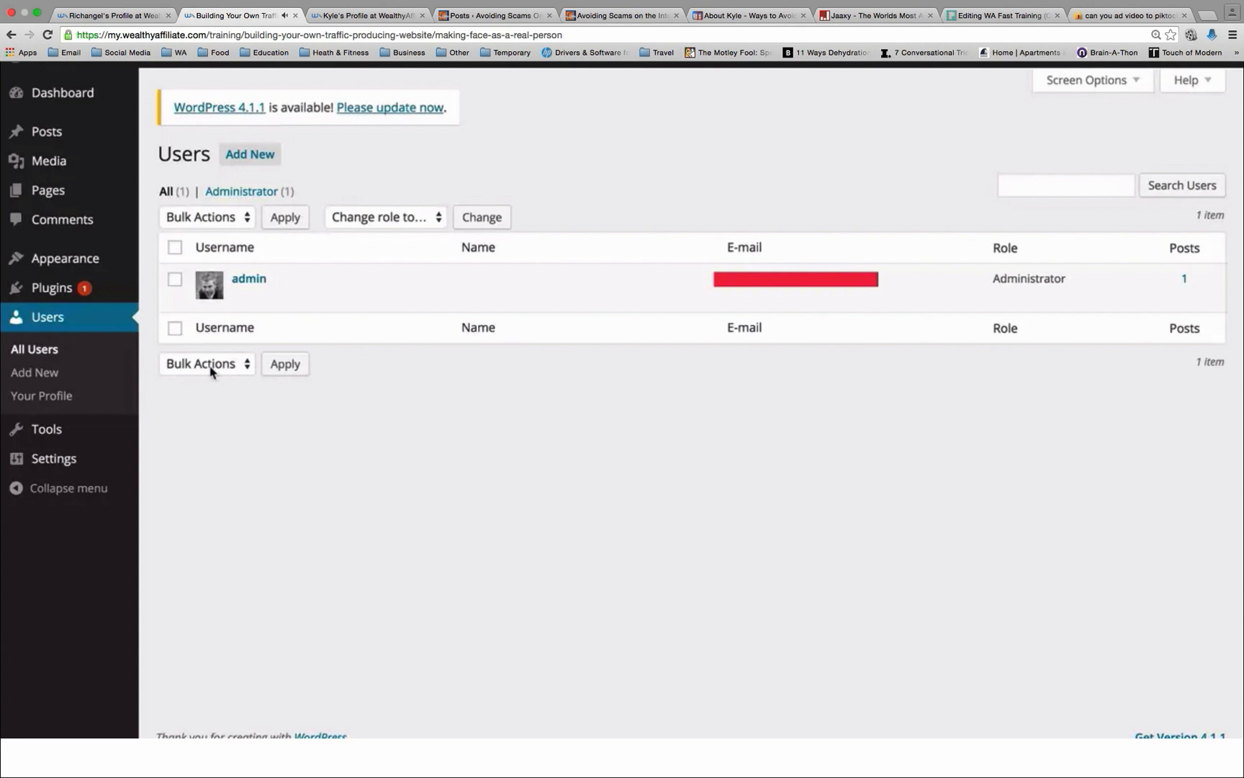
{"action": "left_click", "coordinate": [250, 154]}
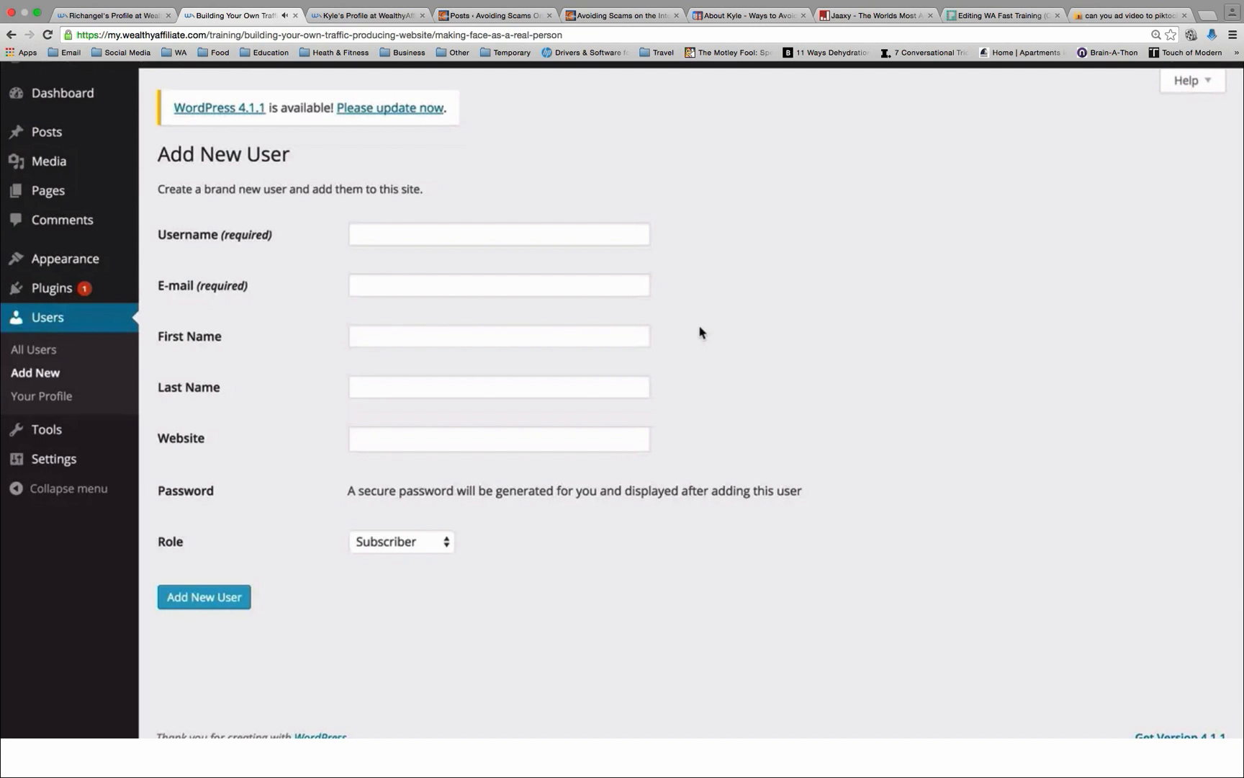
{"action": "left_click", "coordinate": [393, 237]}
{"action": "type", "text": "Kyle"}
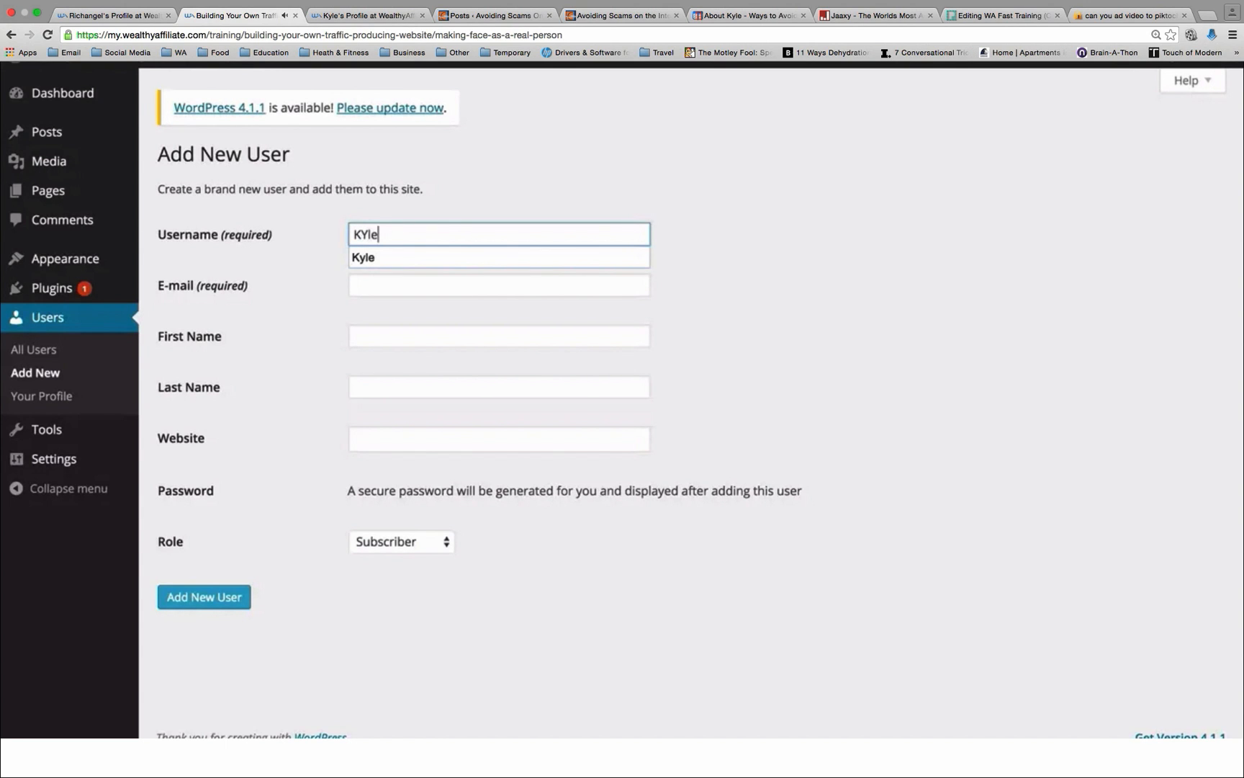
{"action": "key", "text": "BackSpace"}
{"action": "key", "text": "BackSpace"}
{"action": "key", "text": "BackSpace"}
{"action": "type", "text": "yle"}
{"action": "left_click", "coordinate": [462, 199]}
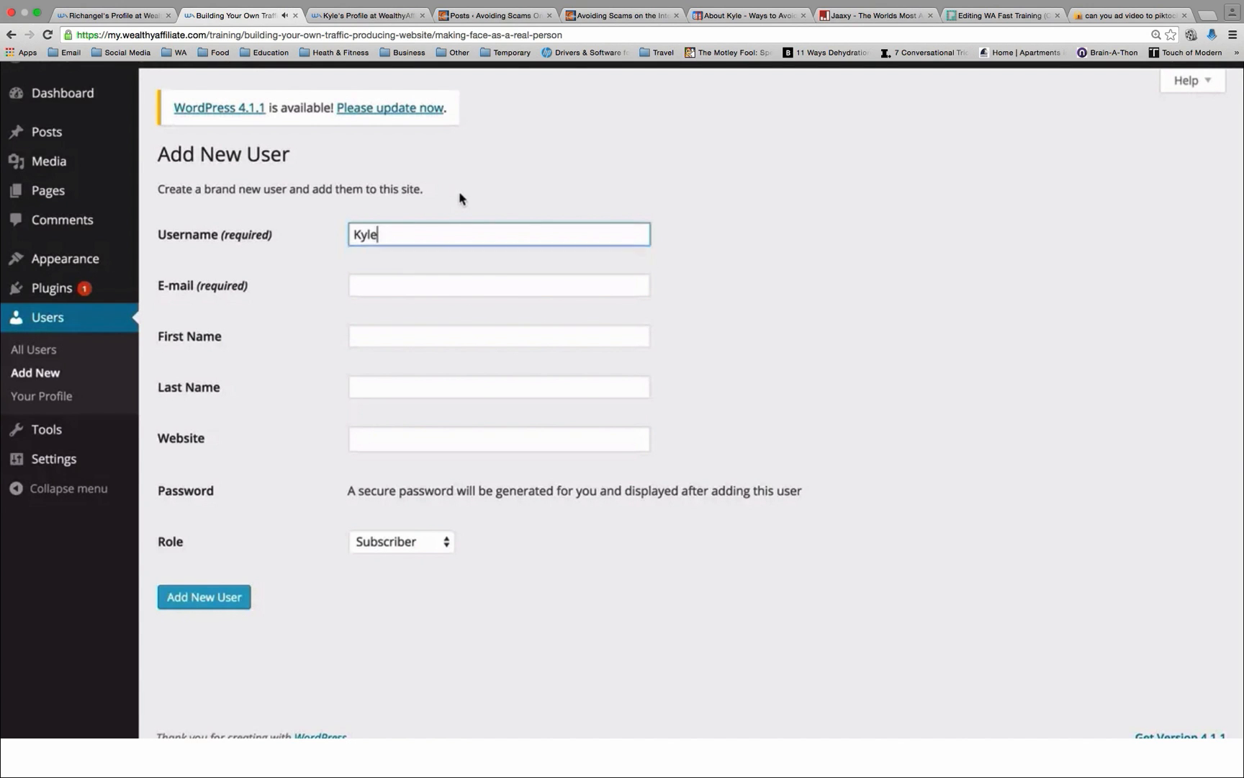
{"action": "double_click", "coordinate": [377, 231]}
{"action": "left_click", "coordinate": [405, 208]}
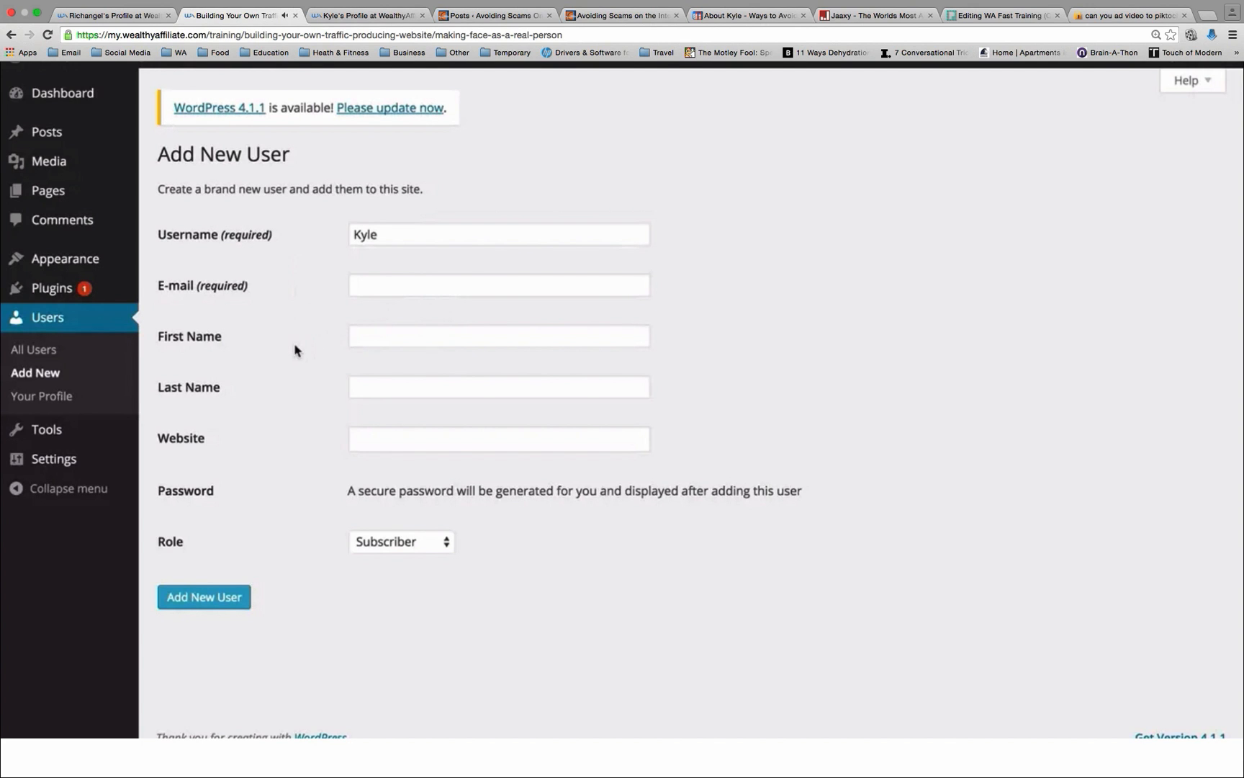
Step: Fill in the new user's first name
{"action": "left_click", "coordinate": [369, 339]}
{"action": "type", "text": "KYle"}
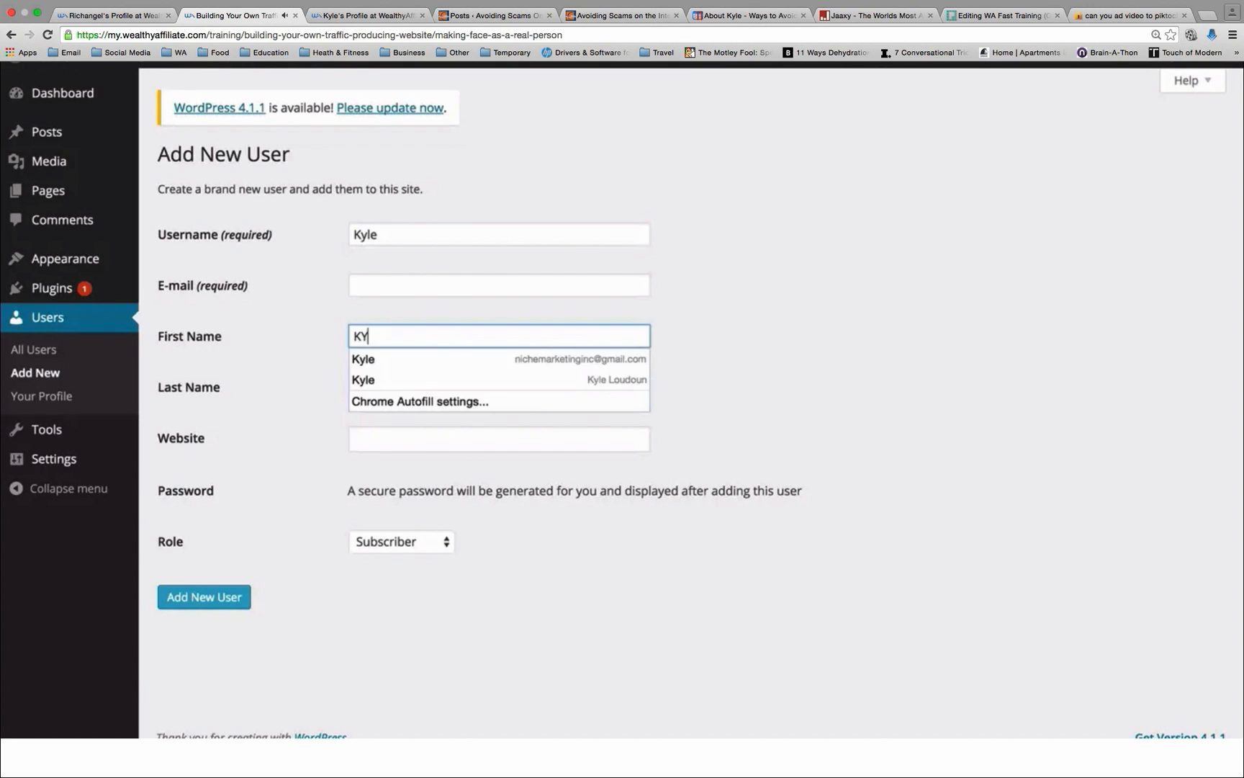
{"action": "key", "text": "BackSpace"}
{"action": "key", "text": "BackSpace"}
{"action": "key", "text": "BackSpace"}
{"action": "type", "text": "yle"}
{"action": "key", "text": "Escape"}
{"action": "left_click", "coordinate": [324, 324]}
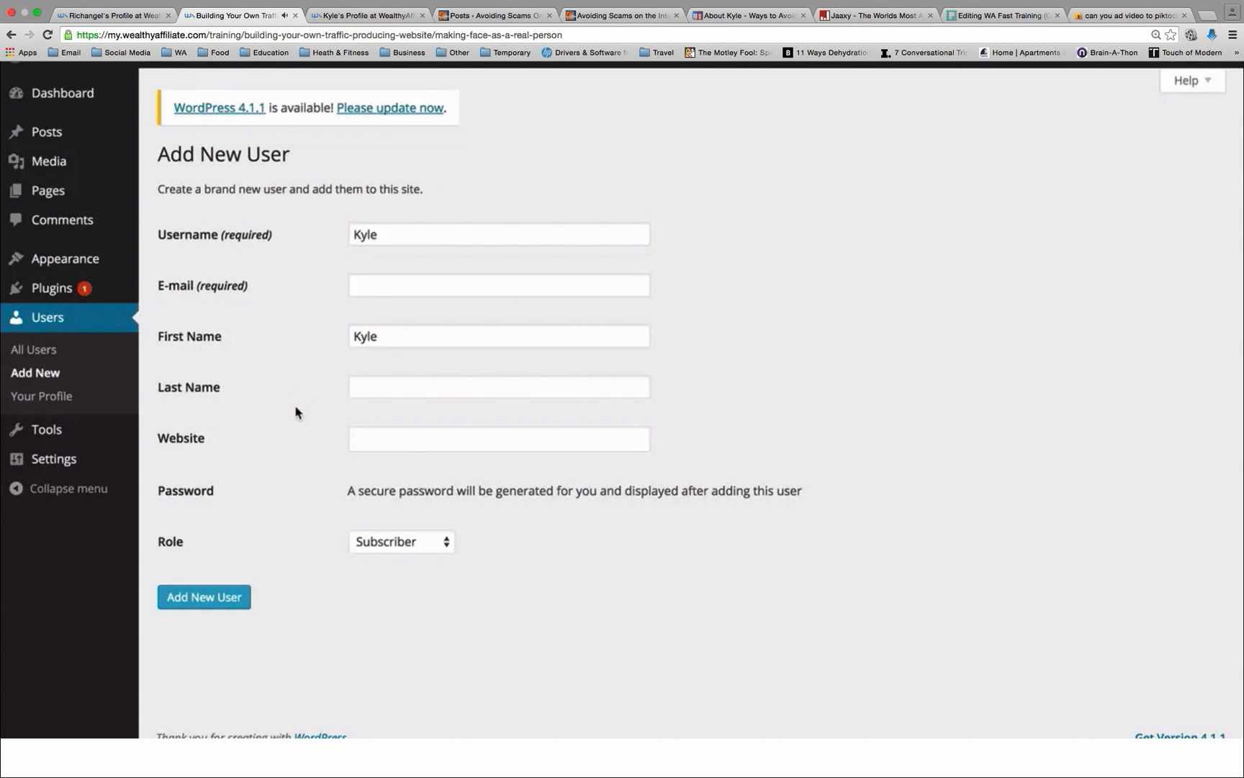
Step: Set the new user's website to kylesmarketingsite.com
{"action": "left_click", "coordinate": [379, 445]}
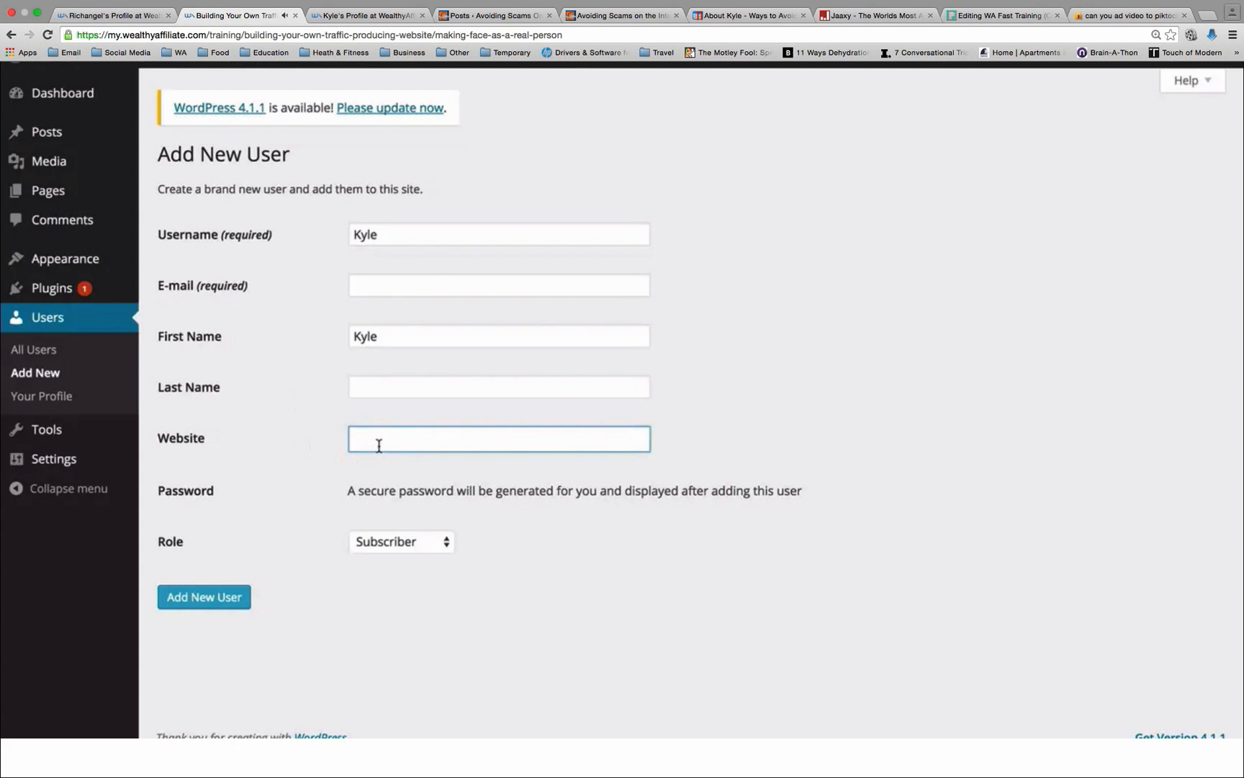
{"action": "type", "text": "kylesmarketingsite.com"}
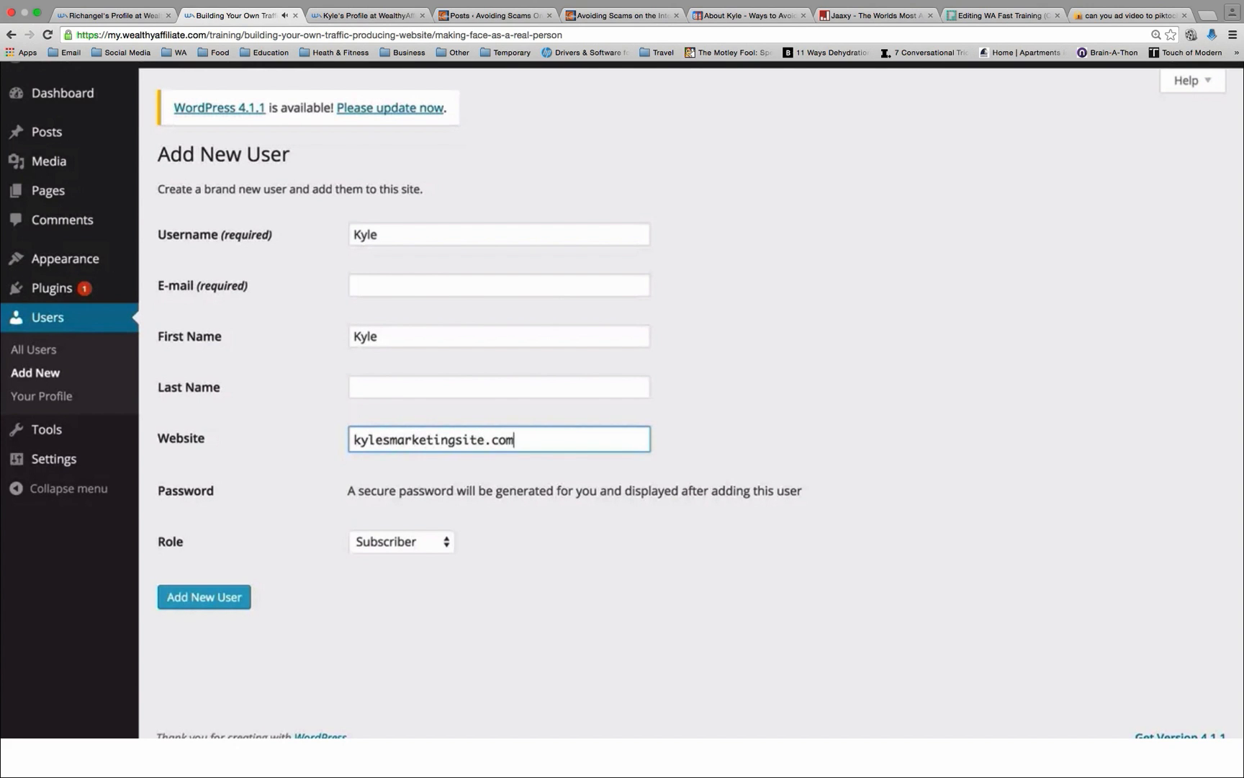
Step: Try the Administrator role and the Author role for the new user
{"action": "left_click", "coordinate": [436, 542]}
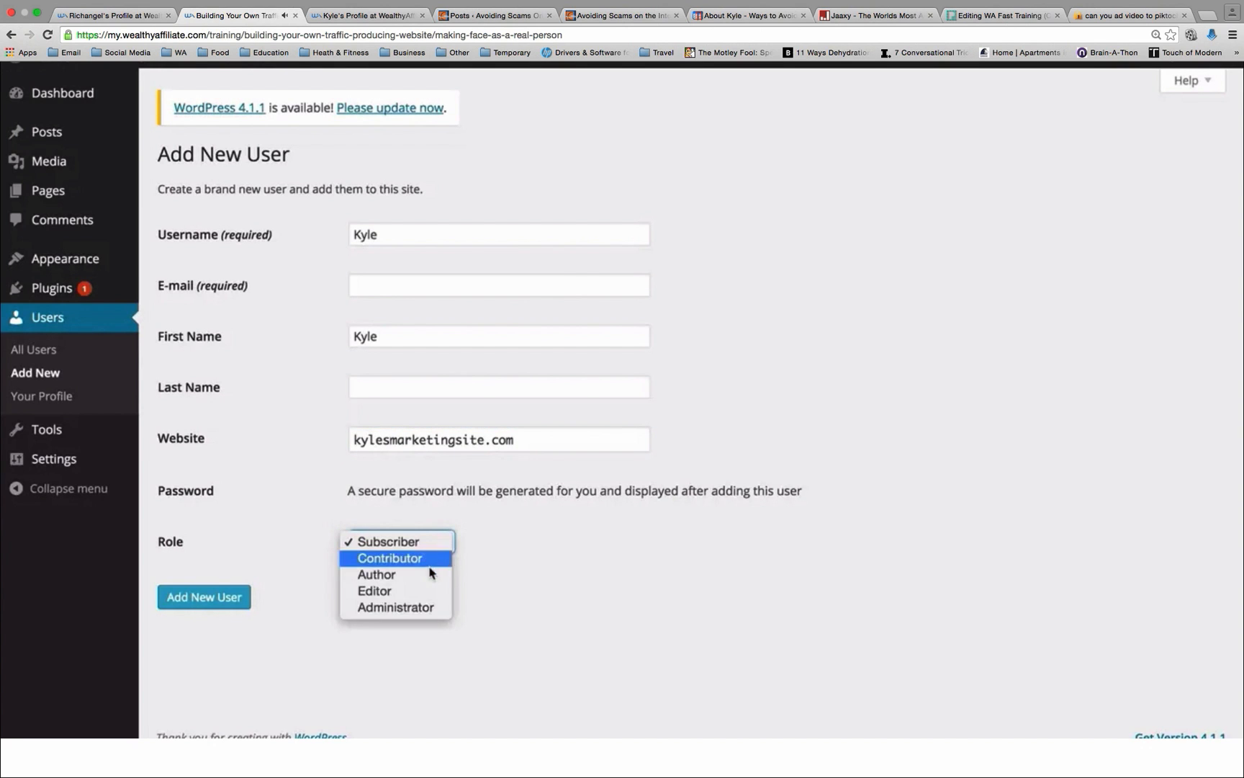
{"action": "left_click", "coordinate": [424, 611]}
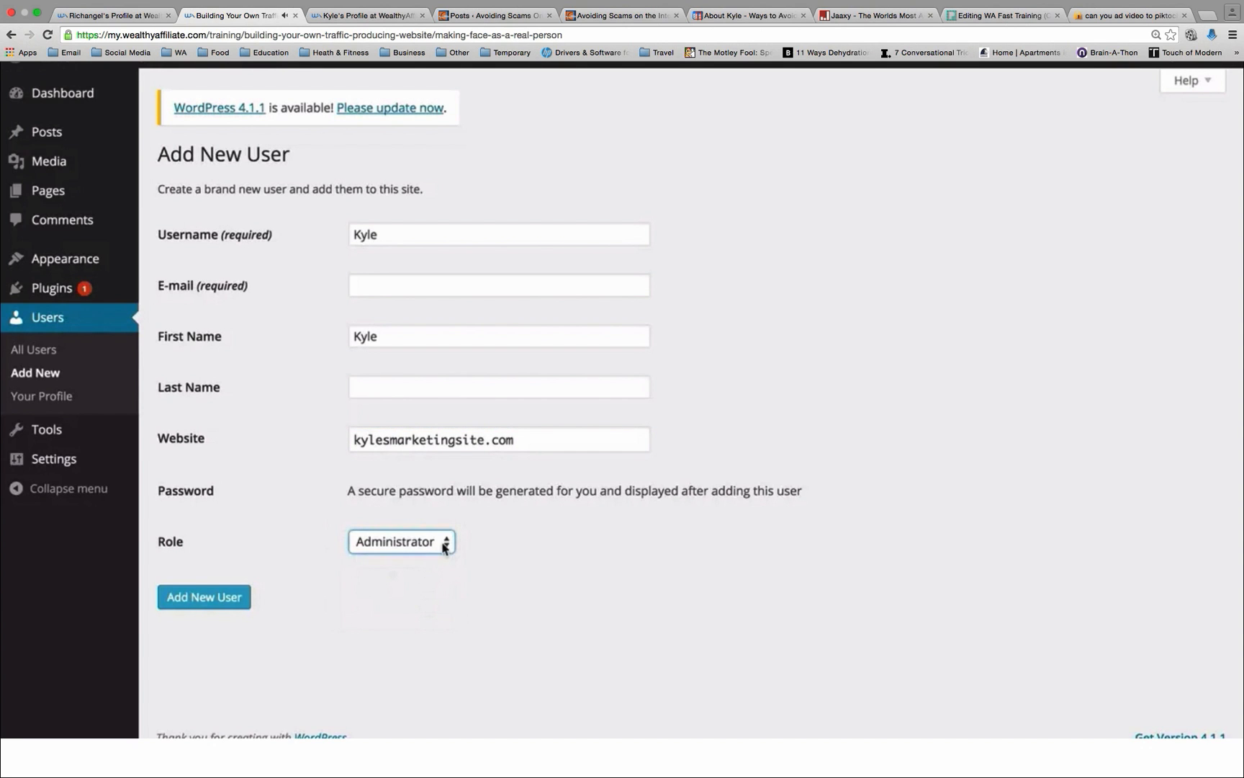
{"action": "left_click", "coordinate": [443, 541]}
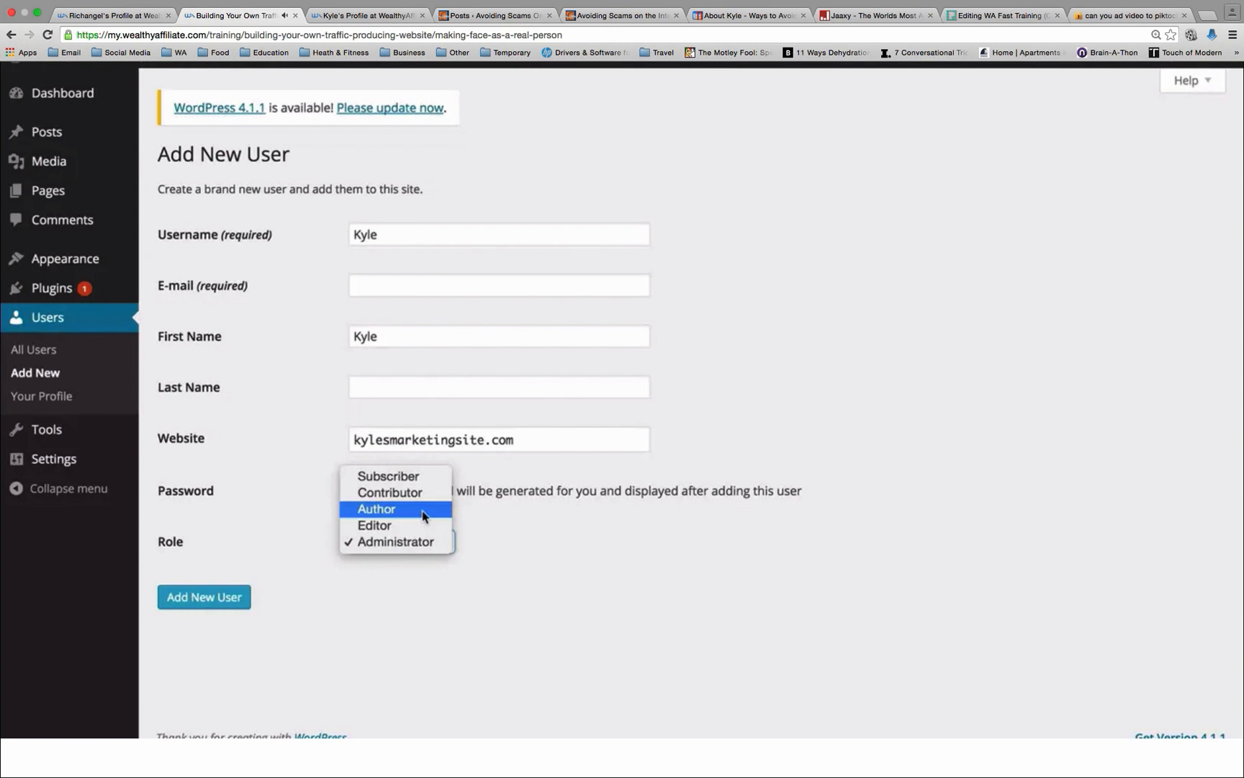
{"action": "left_click", "coordinate": [423, 516]}
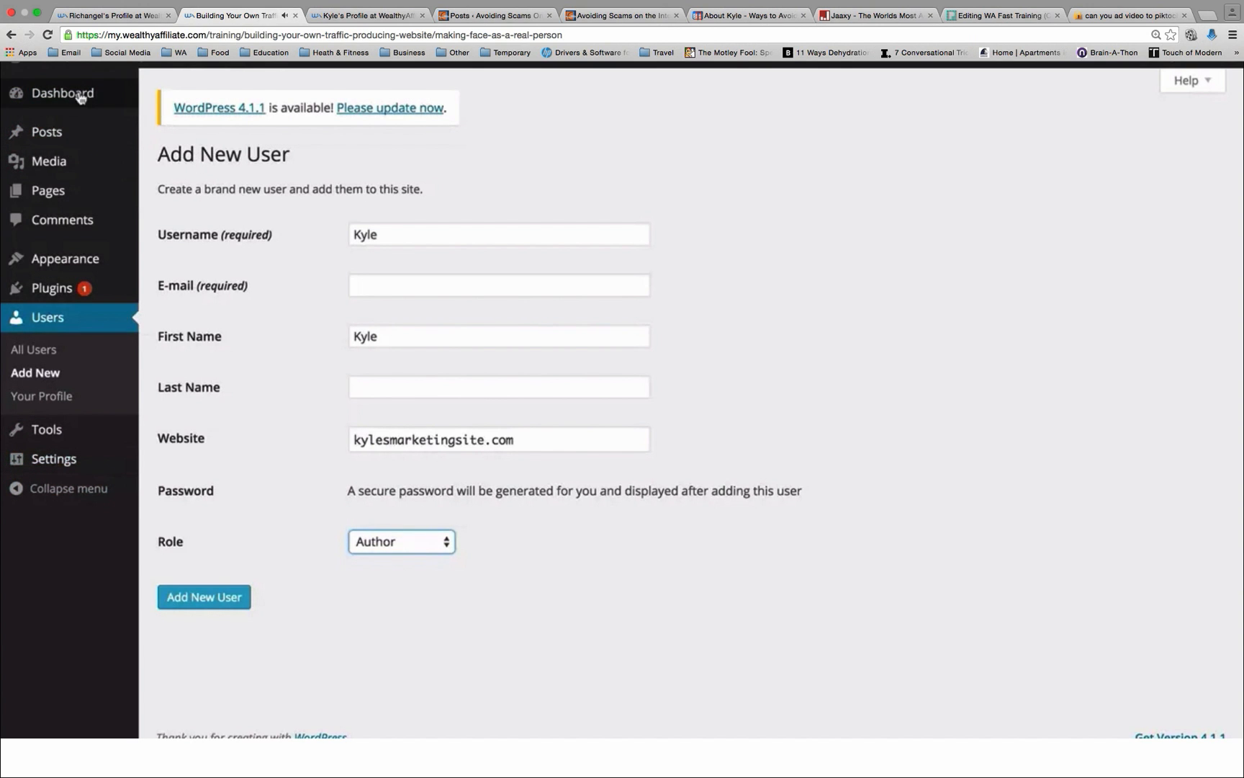
{"action": "mouse_move", "coordinate": [69, 120]}
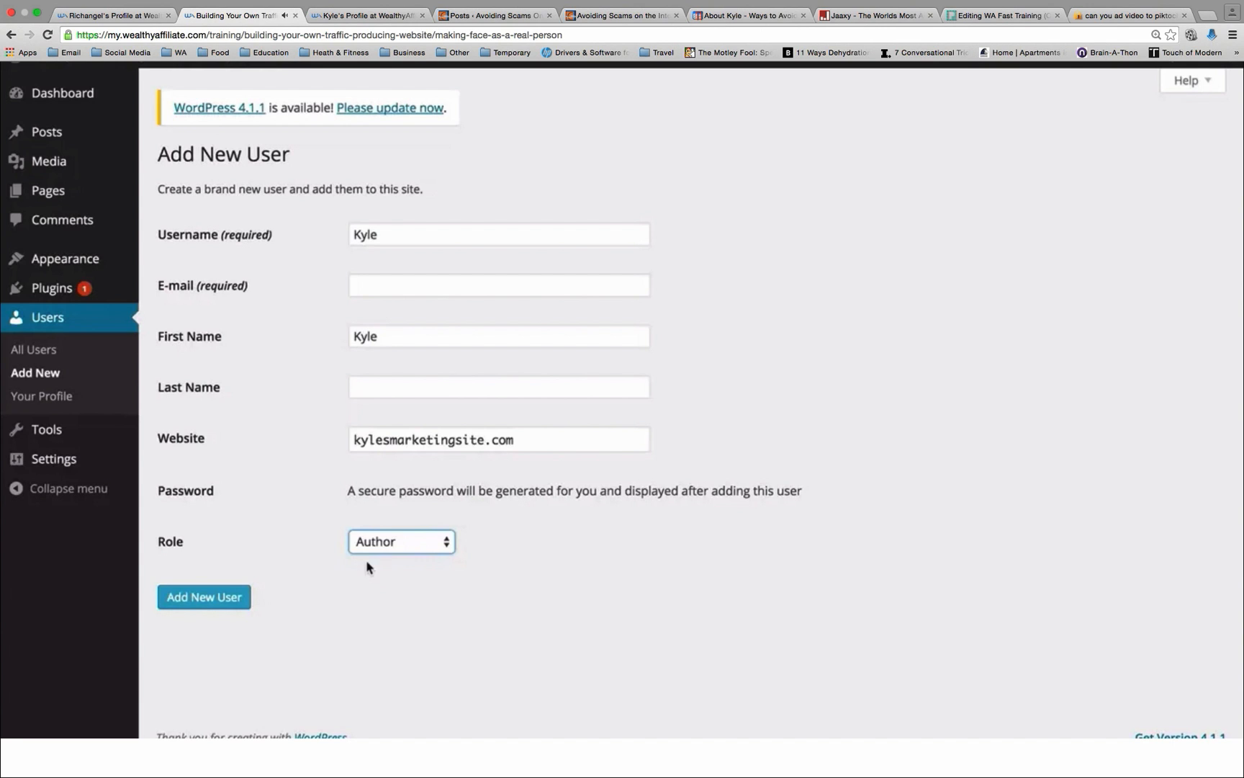
Step: Set the new user's role to Administrator and create the user
{"action": "left_click", "coordinate": [417, 545]}
{"action": "left_click", "coordinate": [419, 574]}
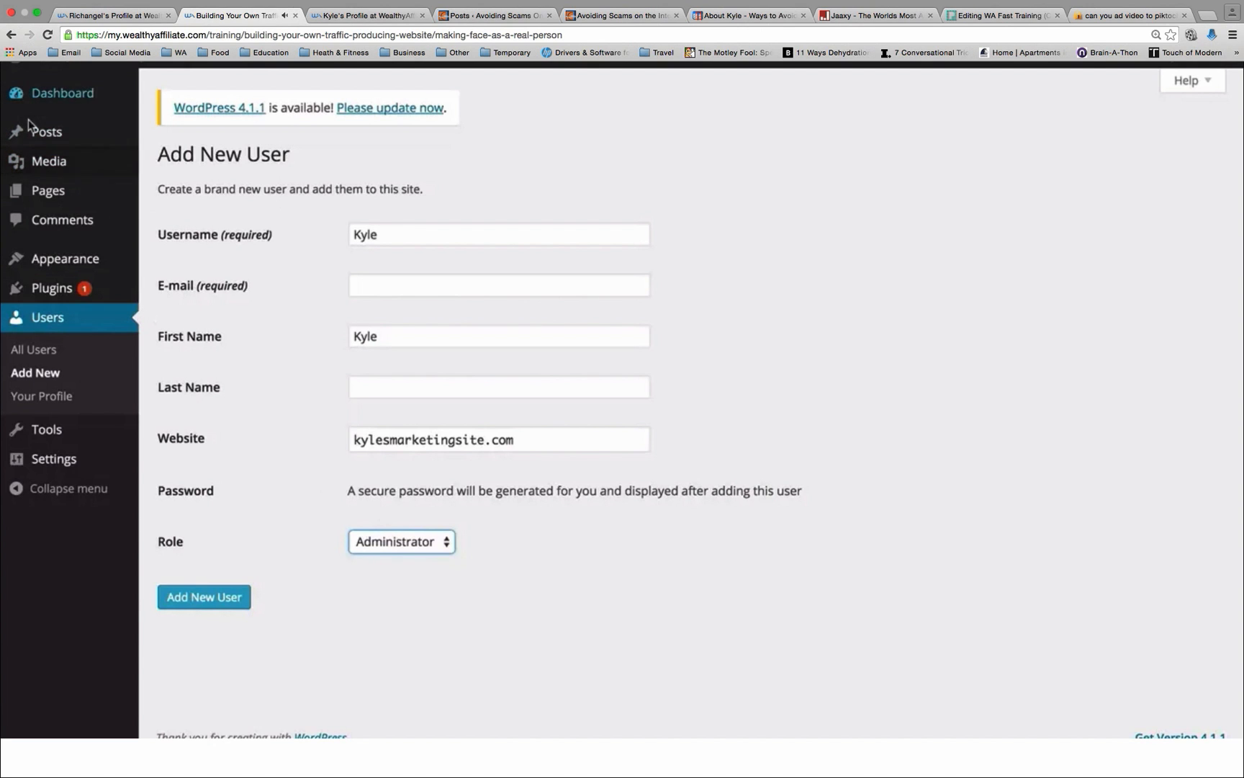
{"action": "mouse_move", "coordinate": [42, 456]}
{"action": "left_click", "coordinate": [425, 550]}
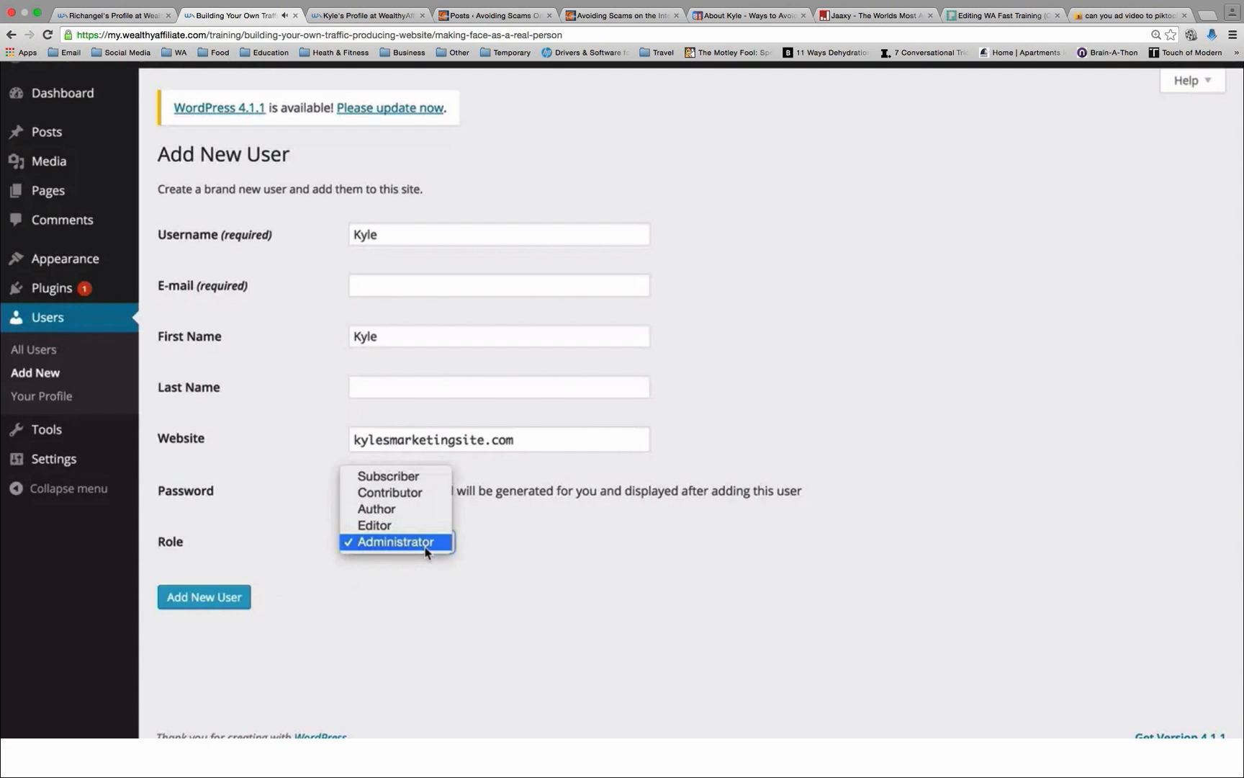
{"action": "left_click", "coordinate": [420, 549]}
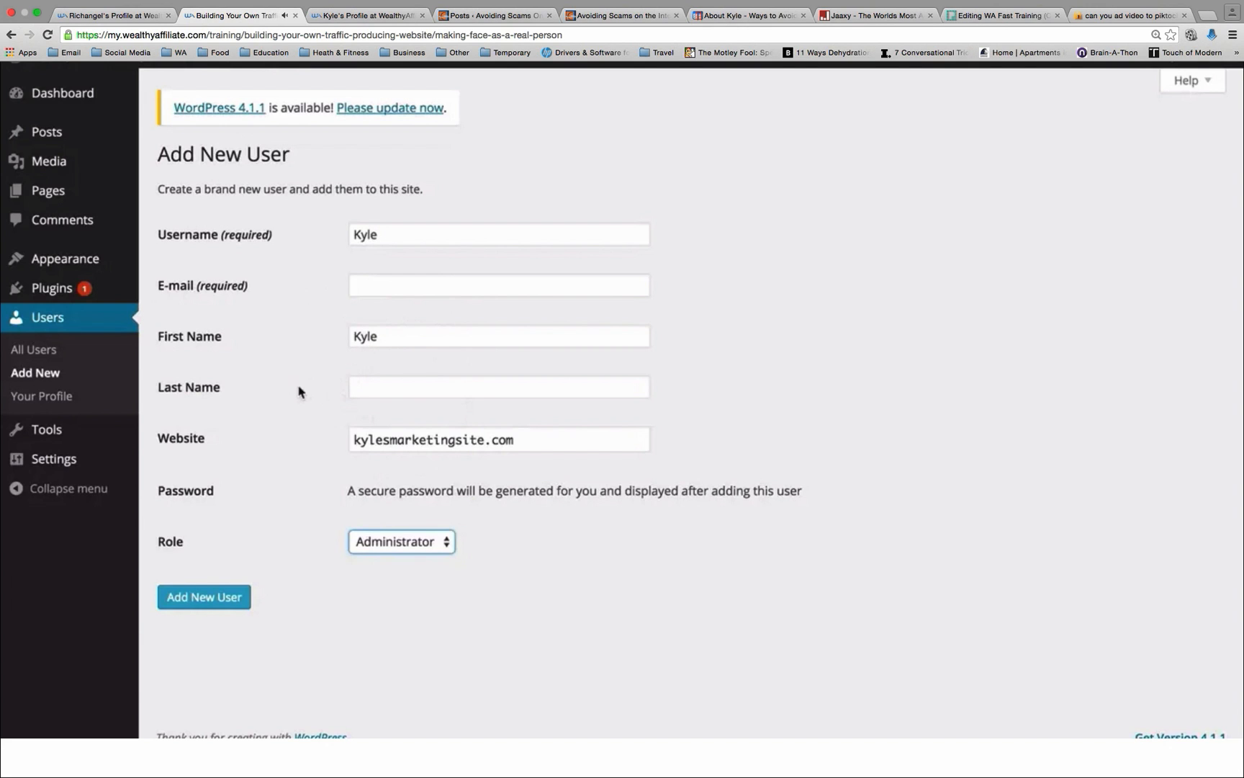
{"action": "left_click", "coordinate": [220, 603]}
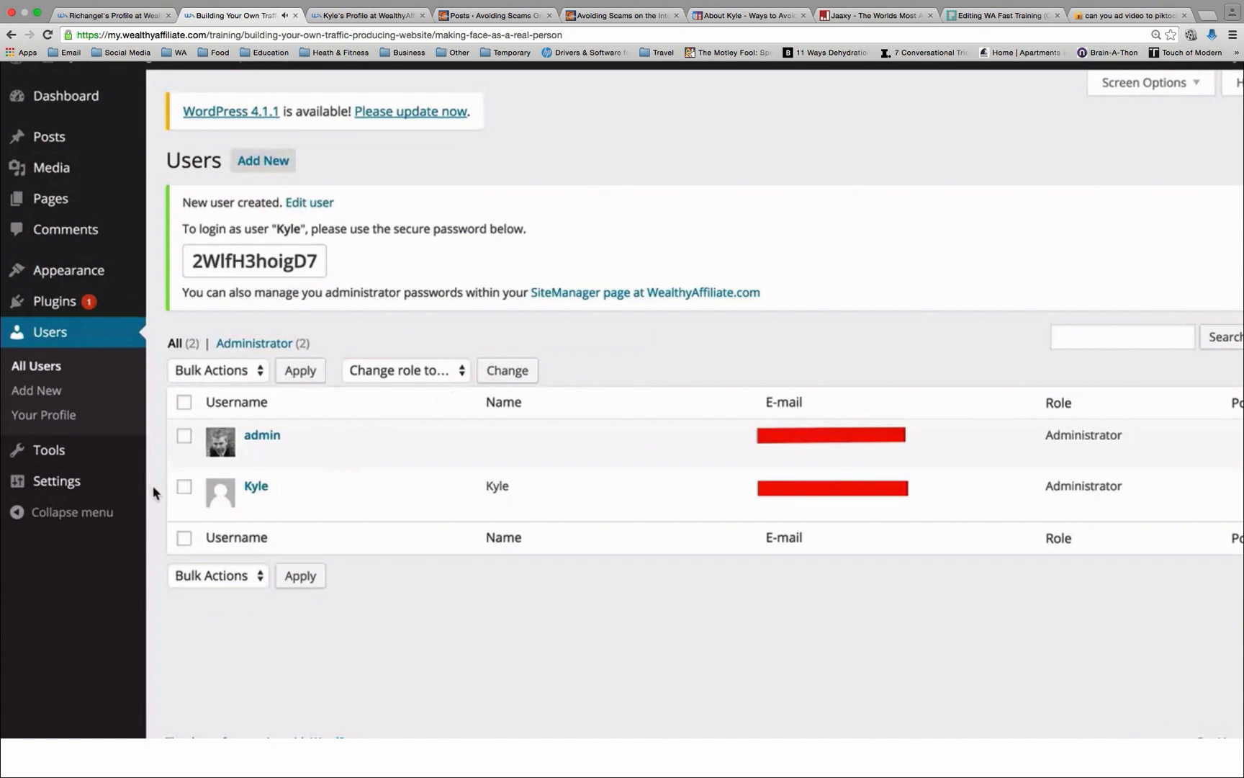
Step: Examine the generated password and the new user's name and username in the users list
{"action": "mouse_move", "coordinate": [200, 493]}
{"action": "triple_click", "coordinate": [289, 256]}
{"action": "double_click", "coordinate": [284, 259]}
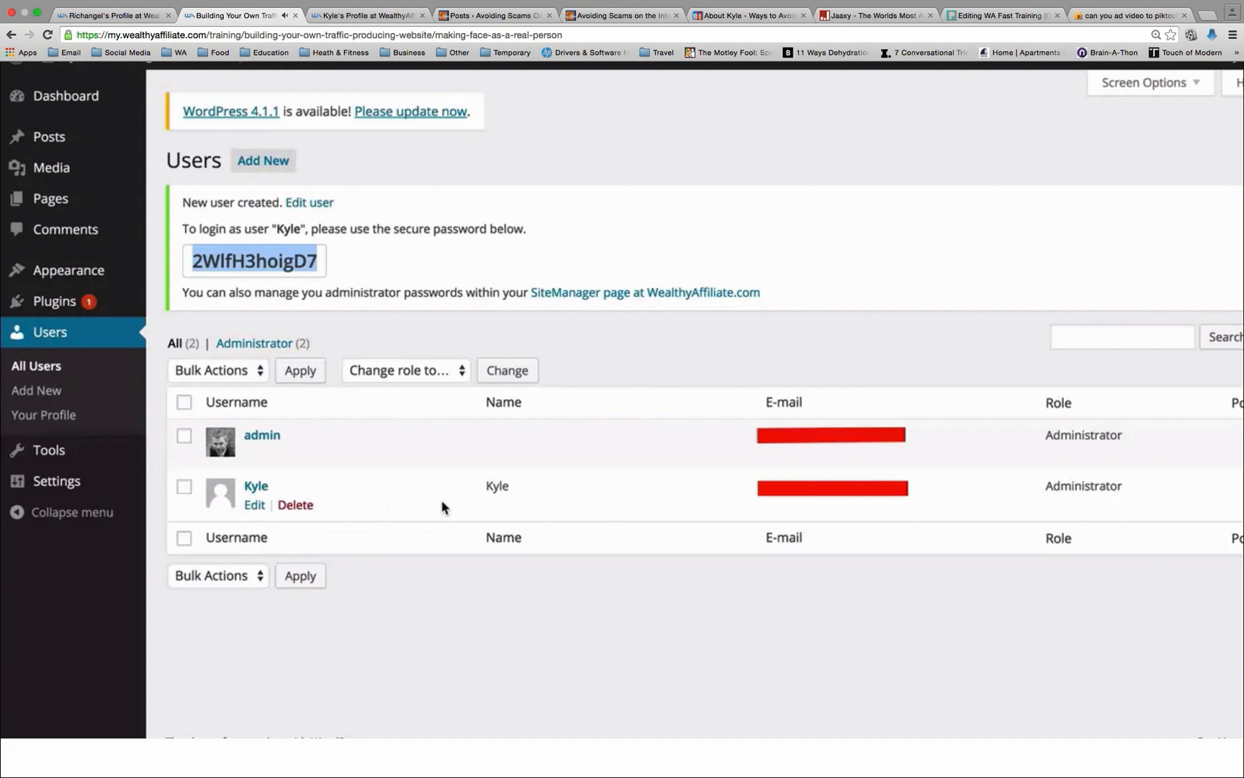
{"action": "double_click", "coordinate": [491, 486]}
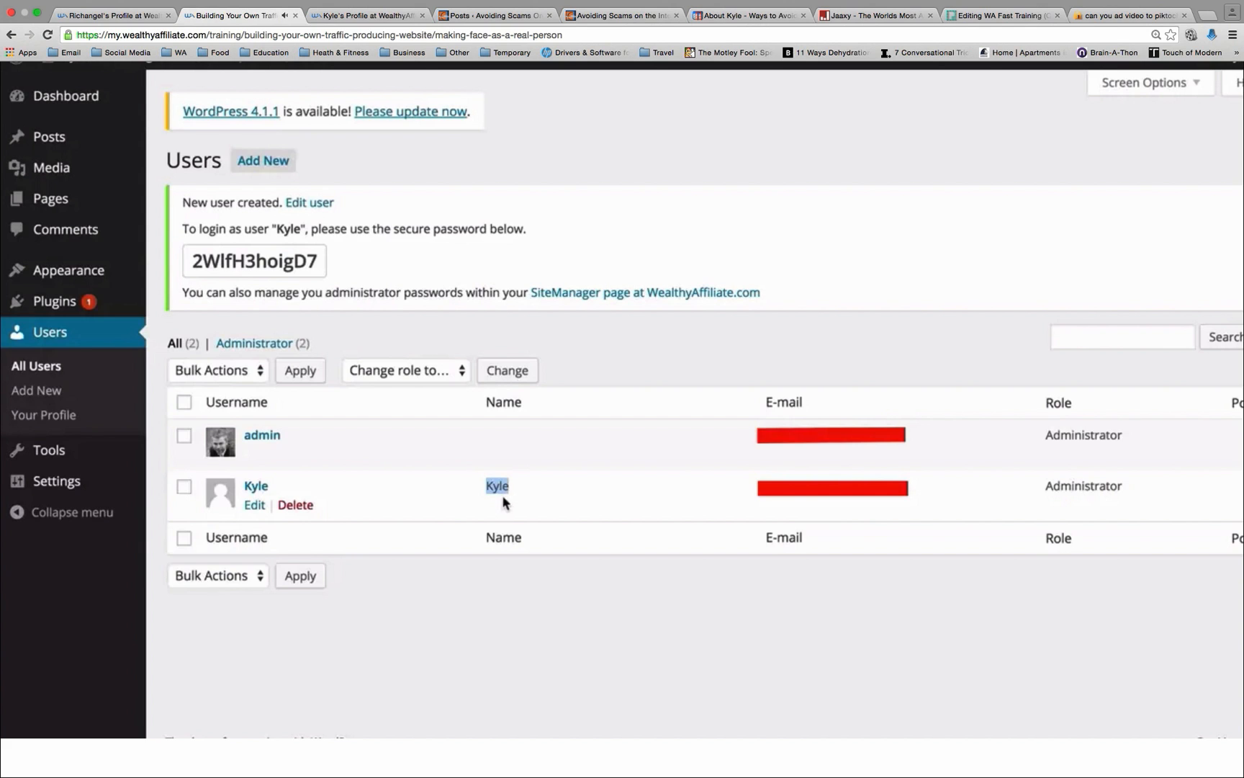
{"action": "left_click_drag", "start_coordinate": [275, 487], "coordinate": [246, 488]}
Step: Open Sample Page for editing, dismiss the Distraction-Free Writing tip and look through the page's editing options
{"action": "left_click", "coordinate": [49, 203]}
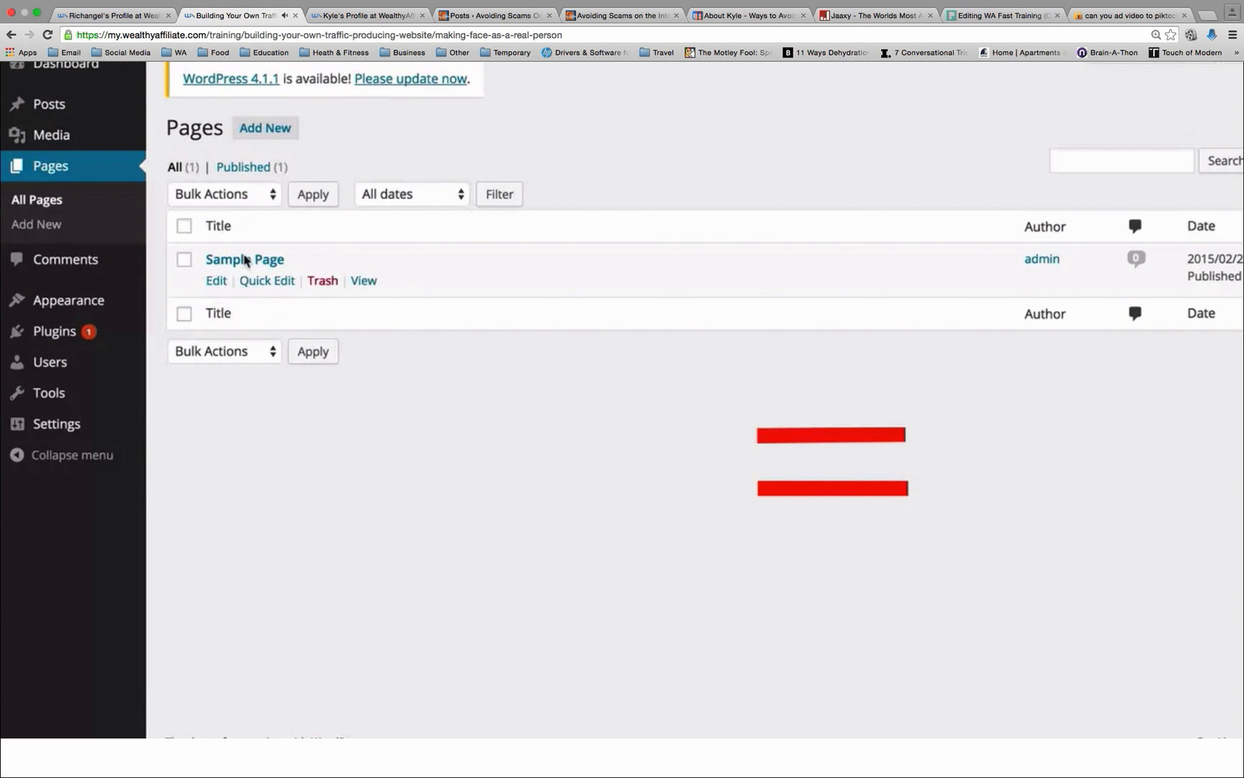
{"action": "left_click", "coordinate": [217, 281]}
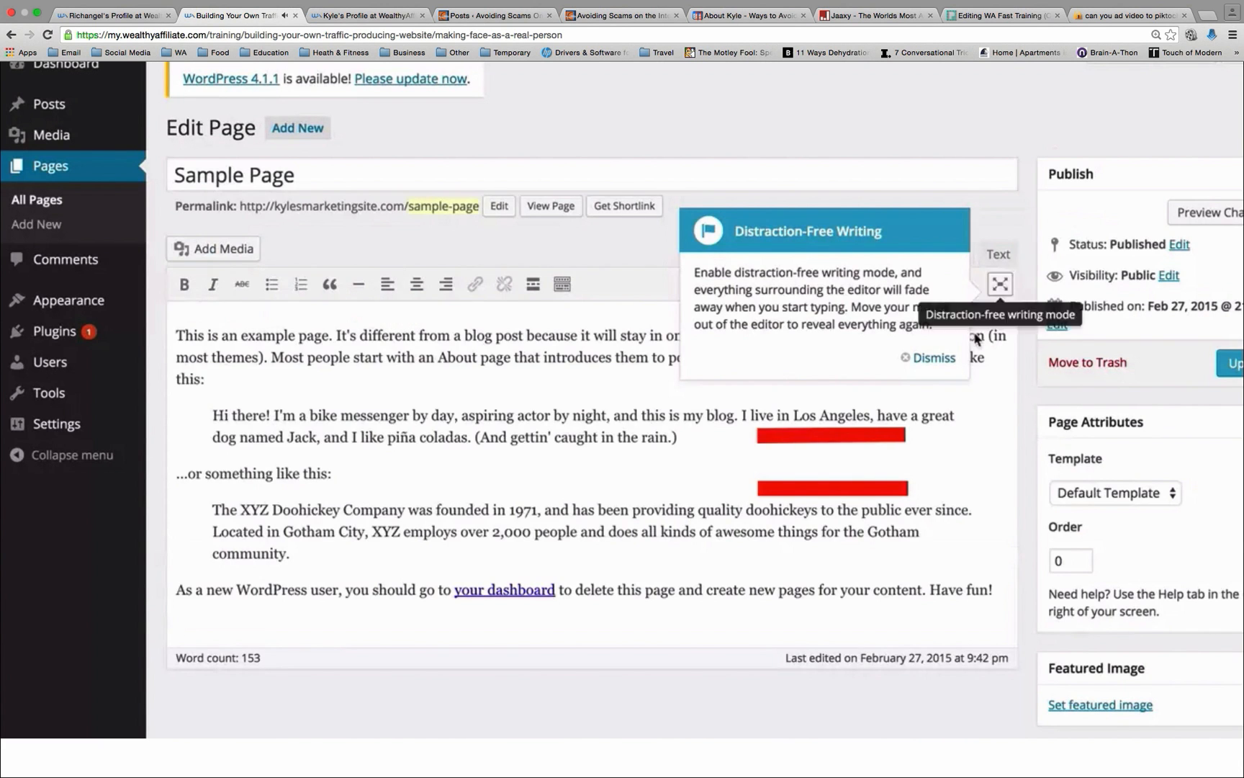
{"action": "left_click", "coordinate": [931, 358]}
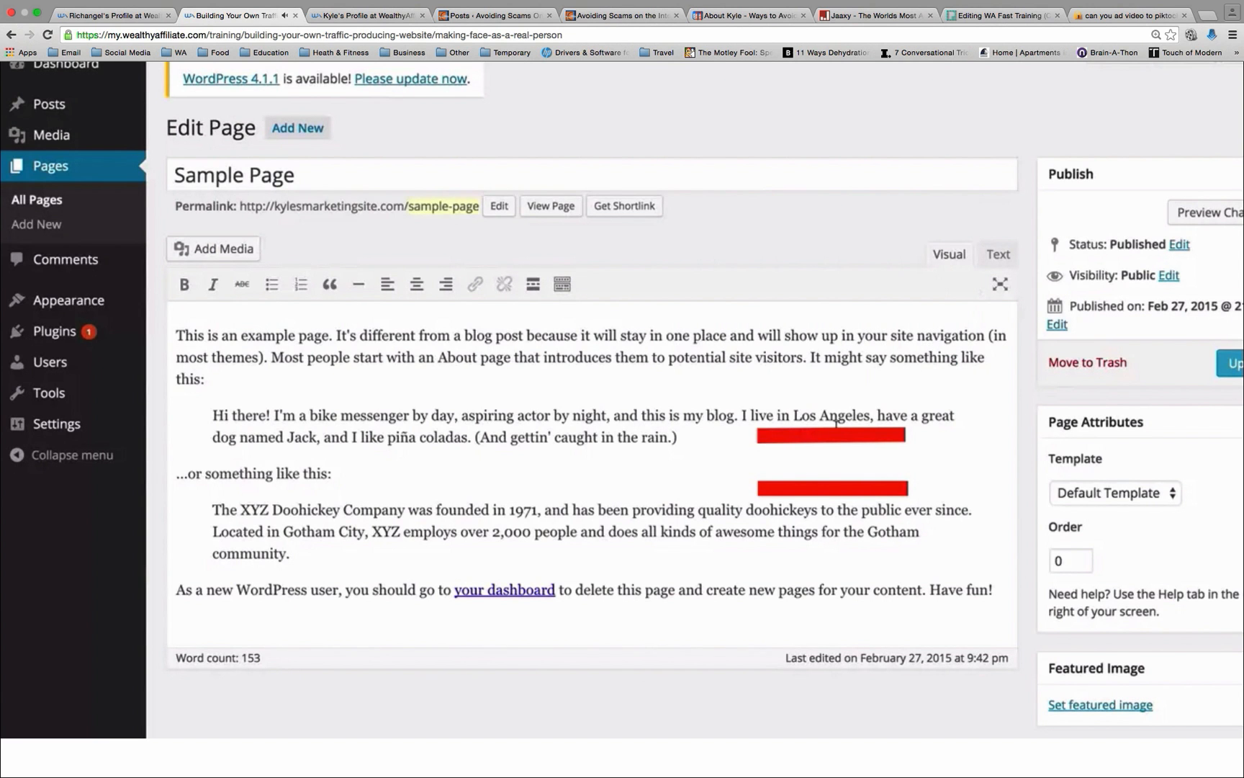
{"action": "scroll", "coordinate": [836, 423], "scroll_direction": "down", "scroll_amount": 1}
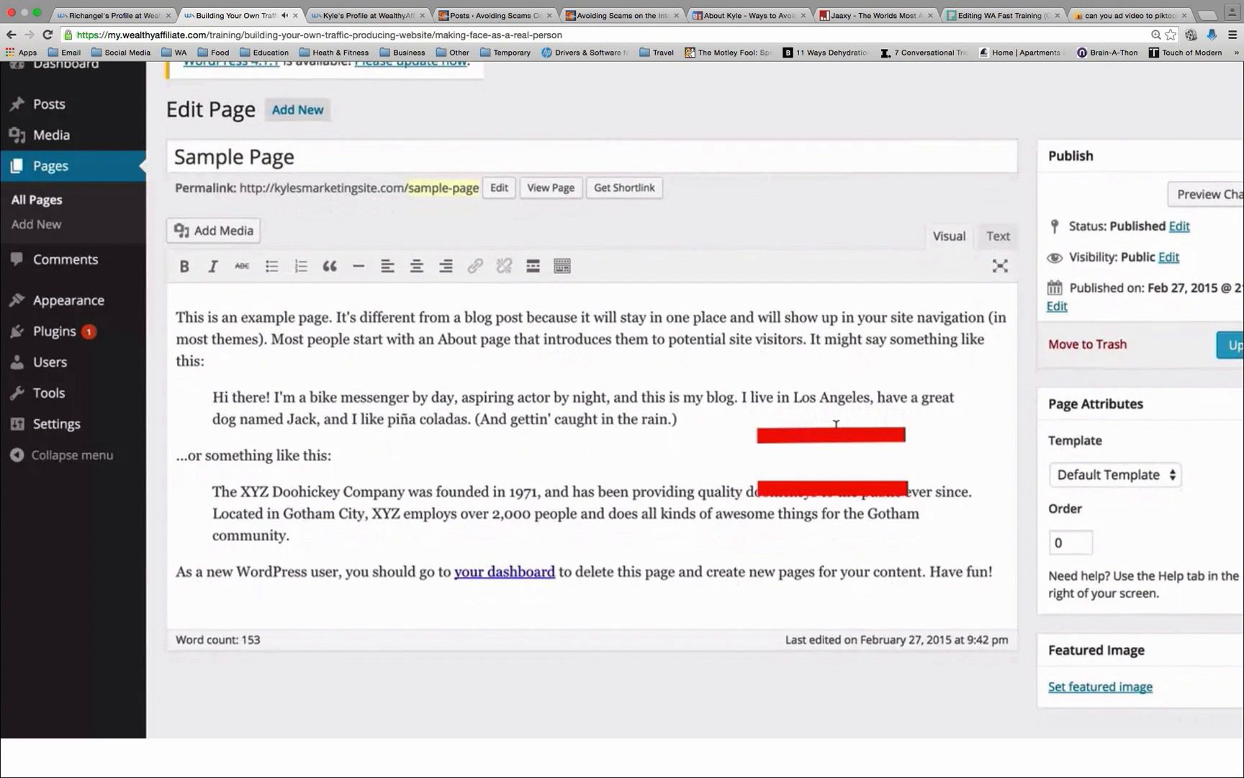
{"action": "scroll", "coordinate": [835, 423], "scroll_direction": "down", "scroll_amount": 1}
{"action": "scroll", "coordinate": [835, 423], "scroll_direction": "up", "scroll_amount": 2}
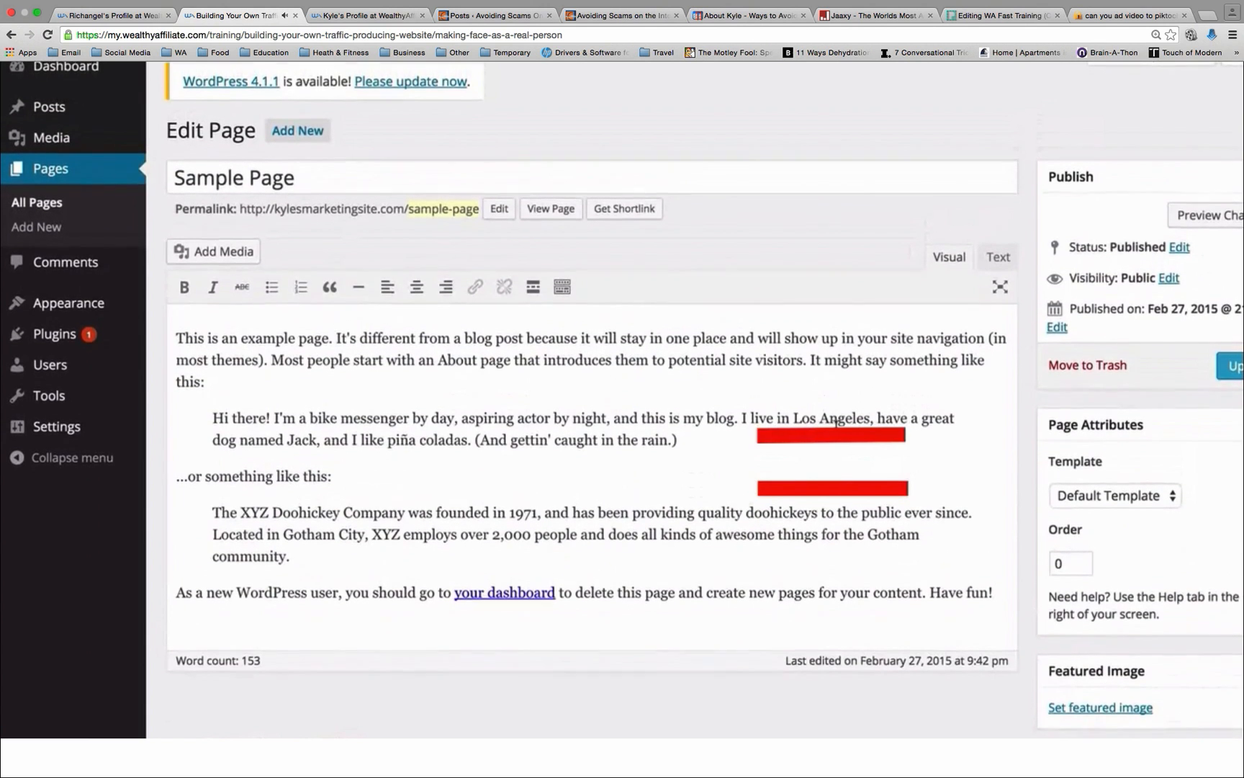
{"action": "scroll", "coordinate": [836, 424], "scroll_direction": "down", "scroll_amount": 1}
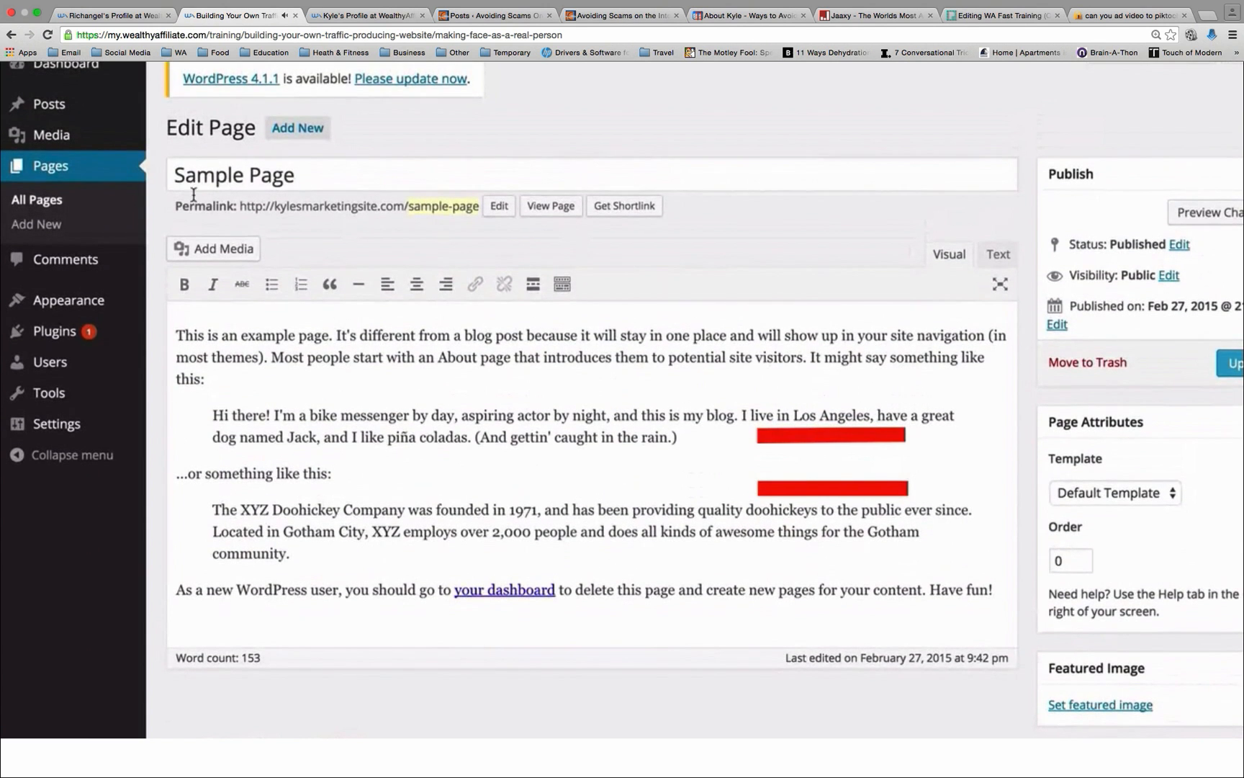
Step: Use Quick Edit on Sample Page to change its author to the newly created user and save the update
{"action": "left_click", "coordinate": [60, 202]}
{"action": "mouse_move", "coordinate": [248, 292]}
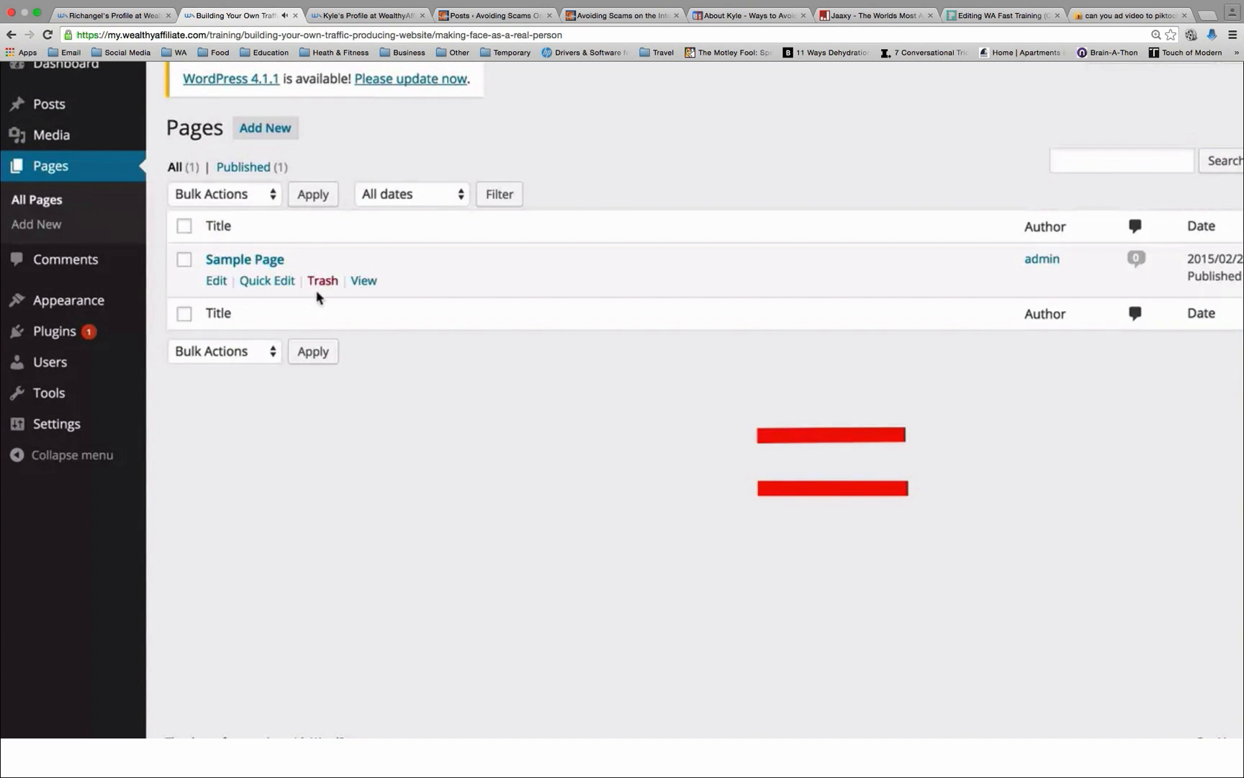
{"action": "left_click", "coordinate": [268, 283]}
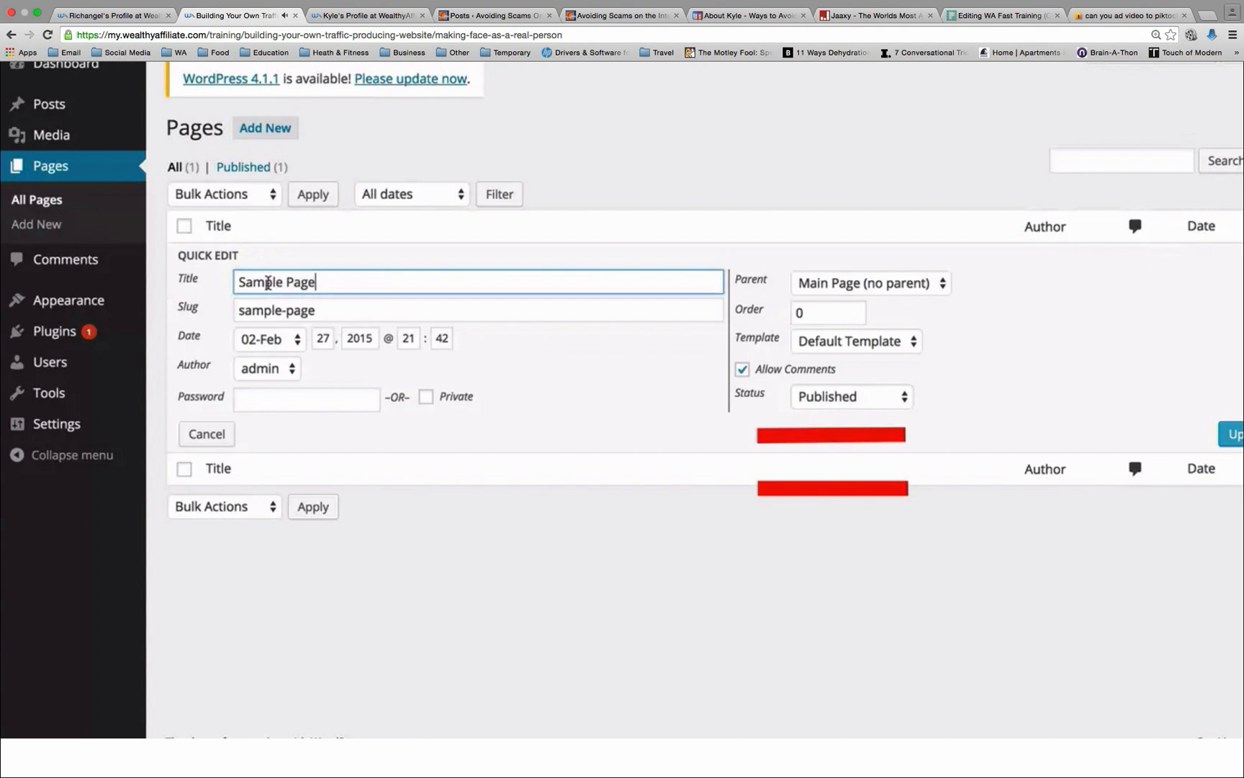
{"action": "left_click", "coordinate": [267, 368]}
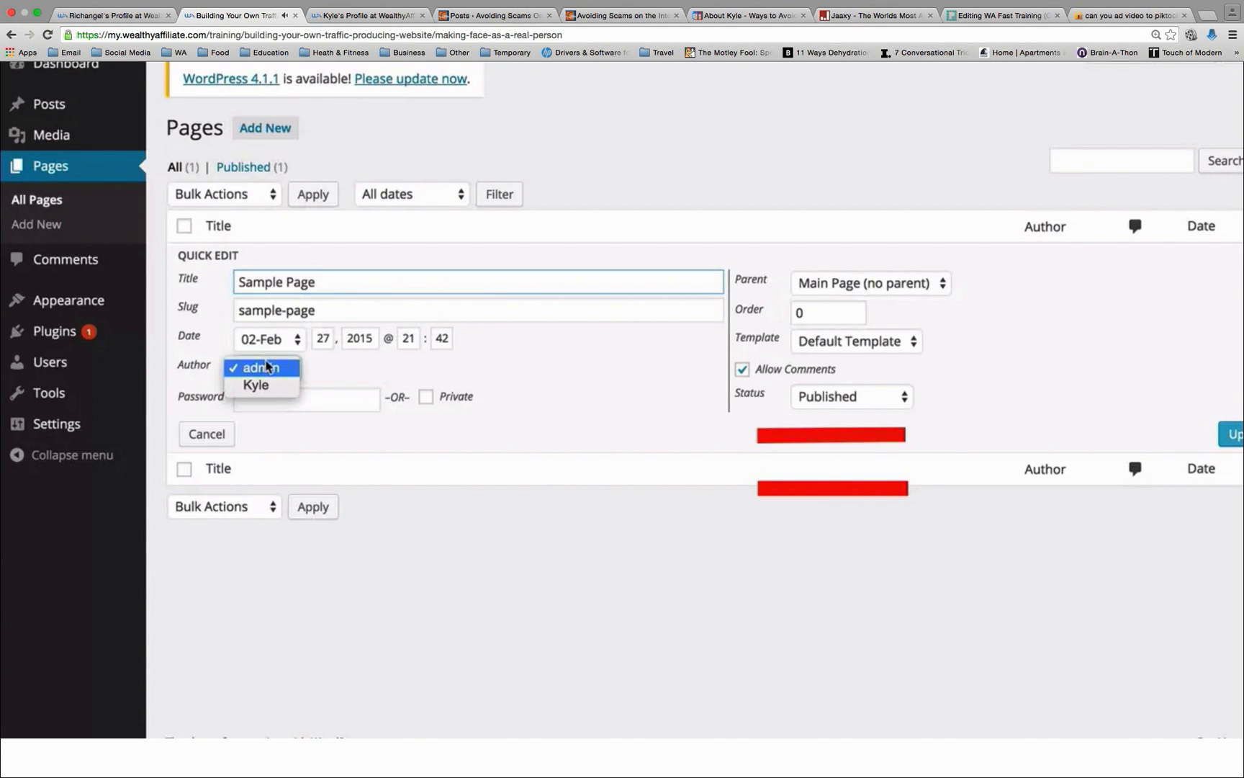
{"action": "left_click", "coordinate": [261, 389]}
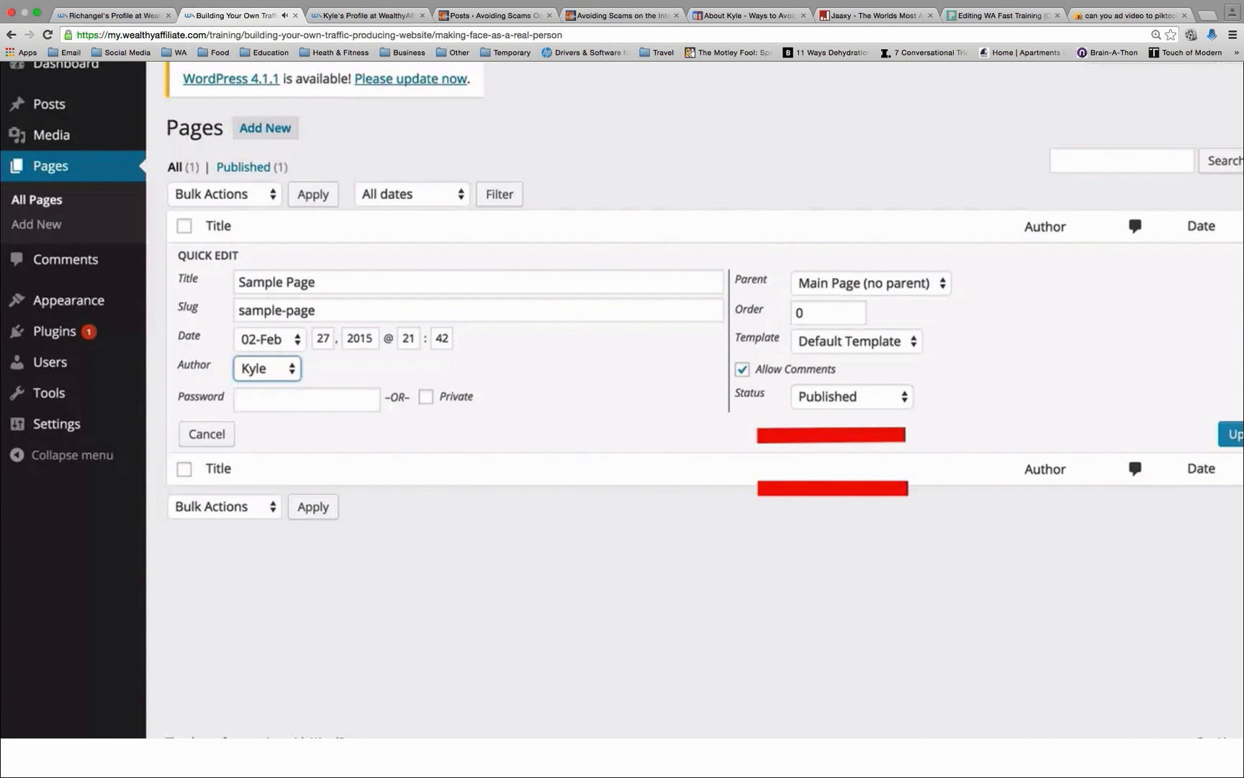
{"action": "left_click", "coordinate": [1231, 435]}
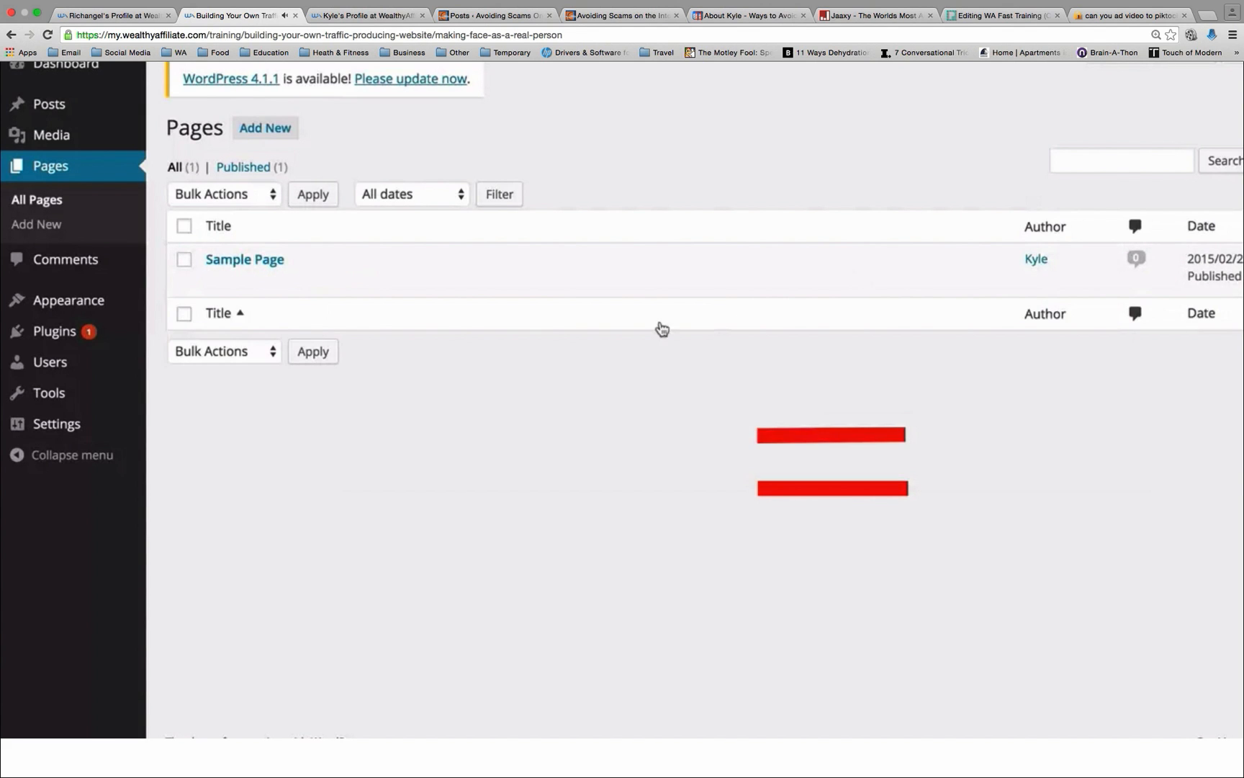
Step: Reopen Sample Page in the full editor and review its content and settings
{"action": "mouse_move", "coordinate": [227, 289]}
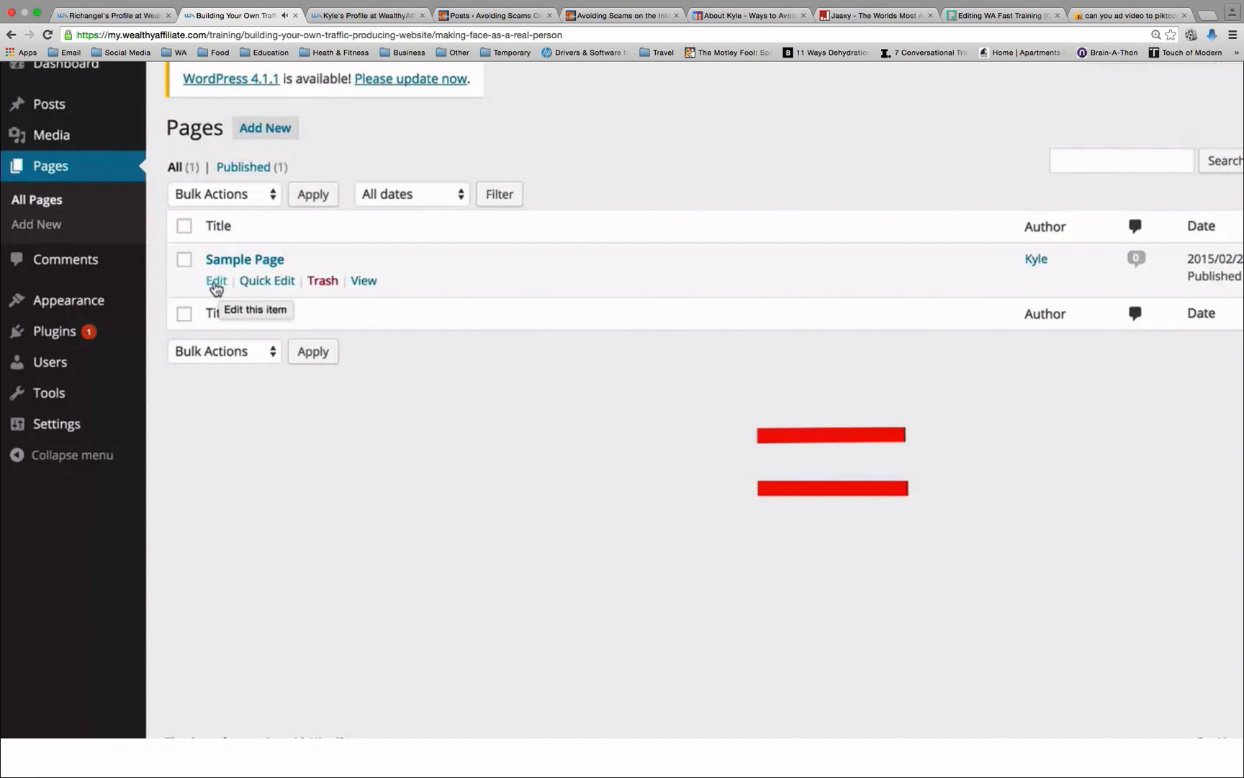
{"action": "left_click", "coordinate": [216, 285]}
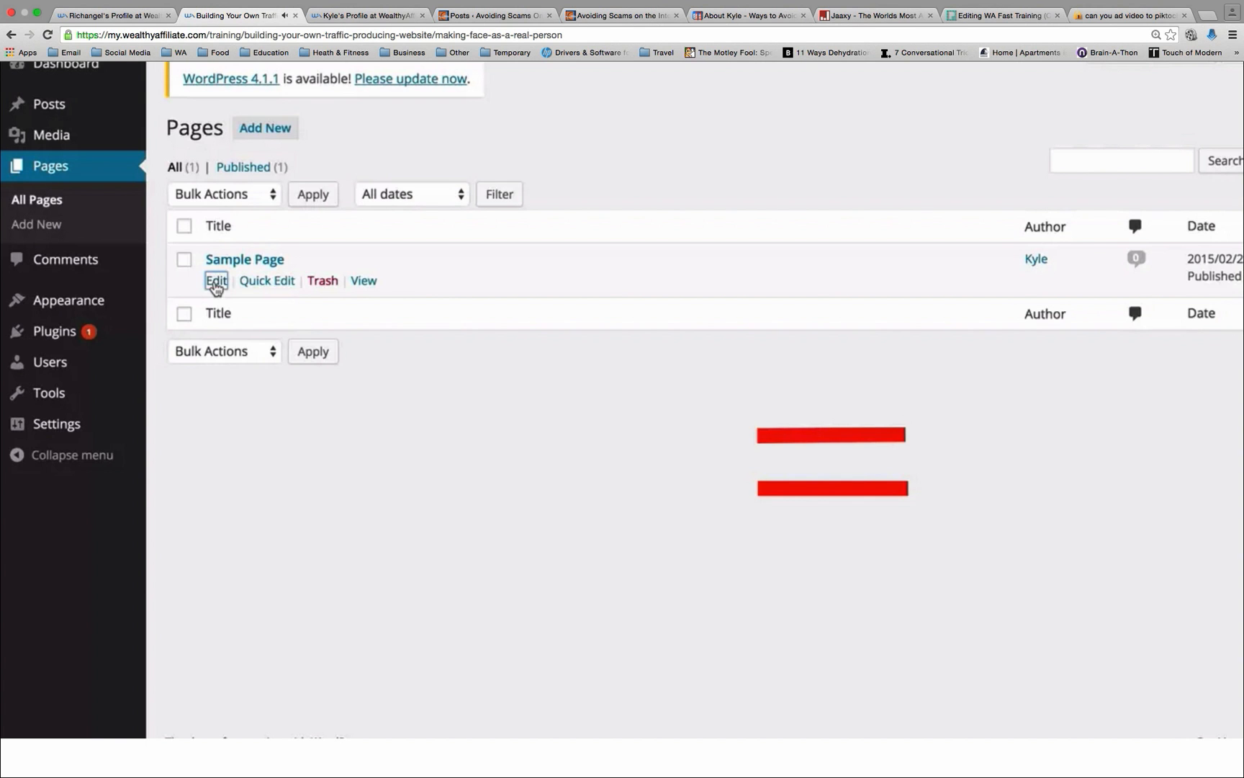
{"action": "scroll", "coordinate": [960, 481], "scroll_direction": "down", "scroll_amount": 1}
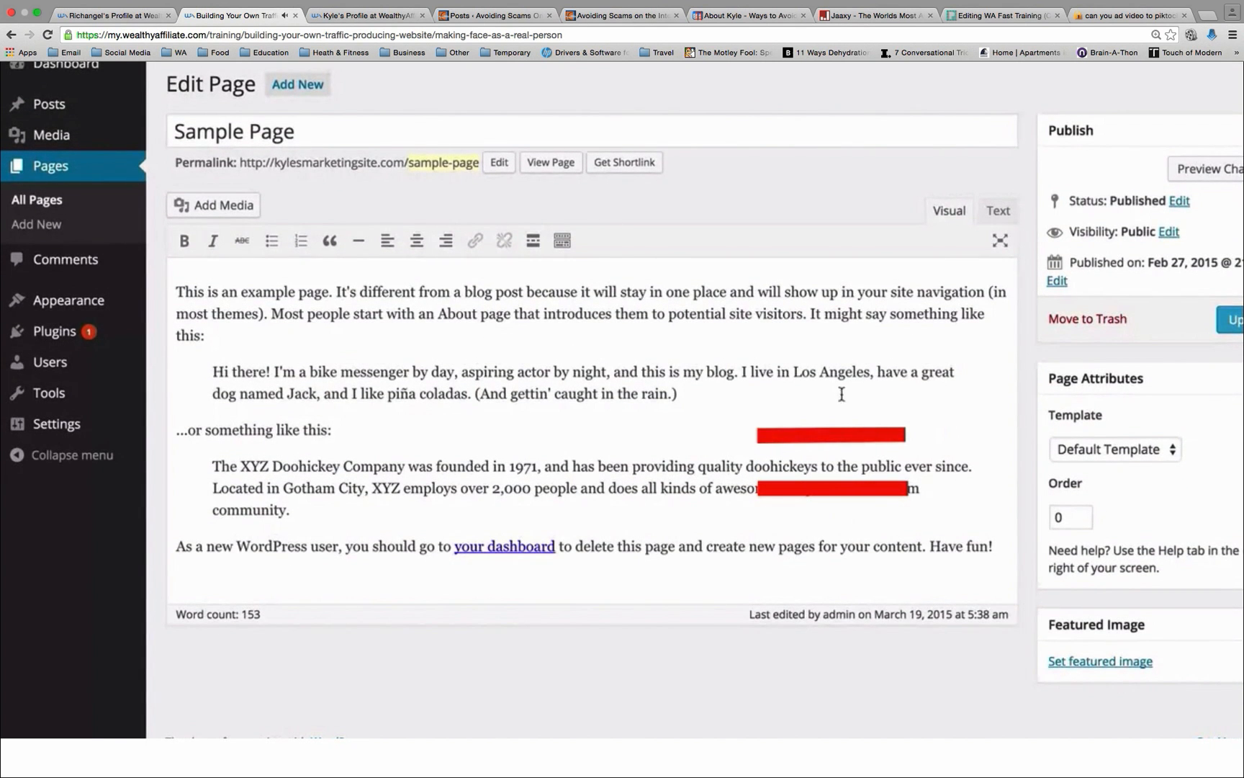
{"action": "scroll", "coordinate": [840, 394], "scroll_direction": "up", "scroll_amount": 1}
{"action": "scroll", "coordinate": [839, 389], "scroll_direction": "down", "scroll_amount": 1}
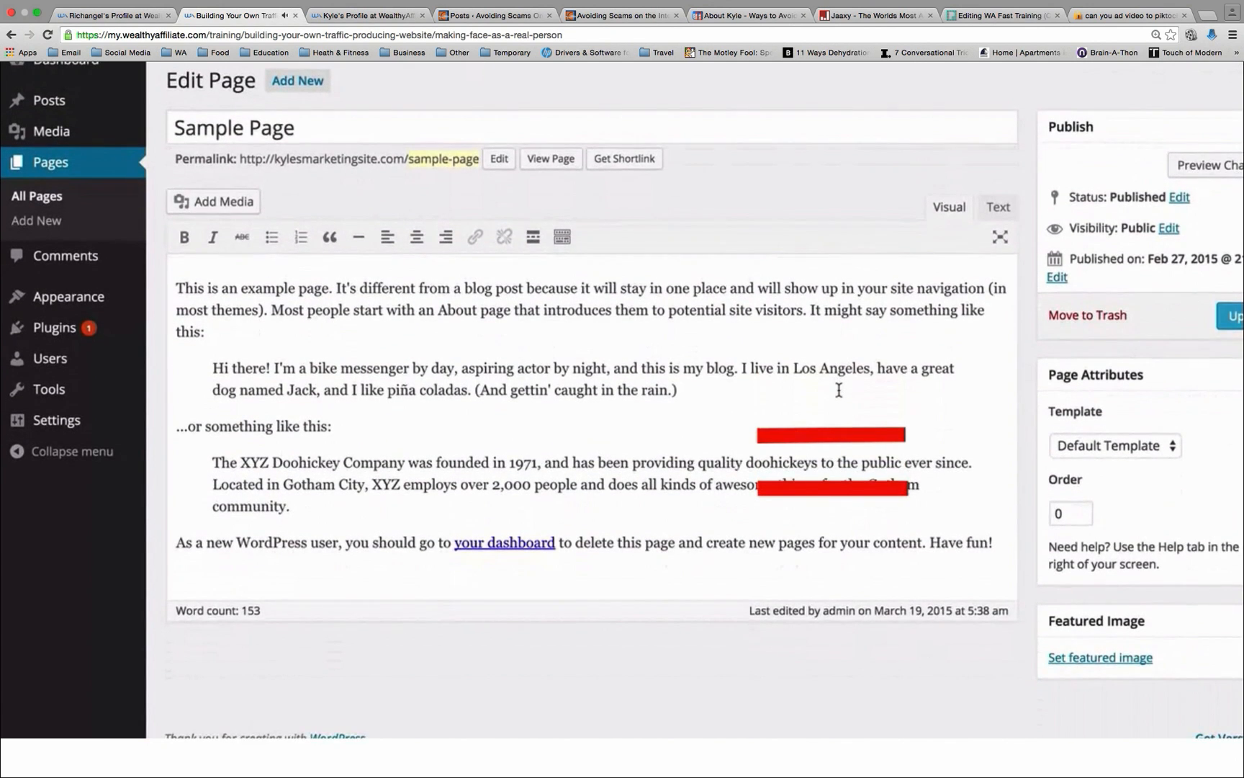
{"action": "scroll", "coordinate": [839, 389], "scroll_direction": "up", "scroll_amount": 1}
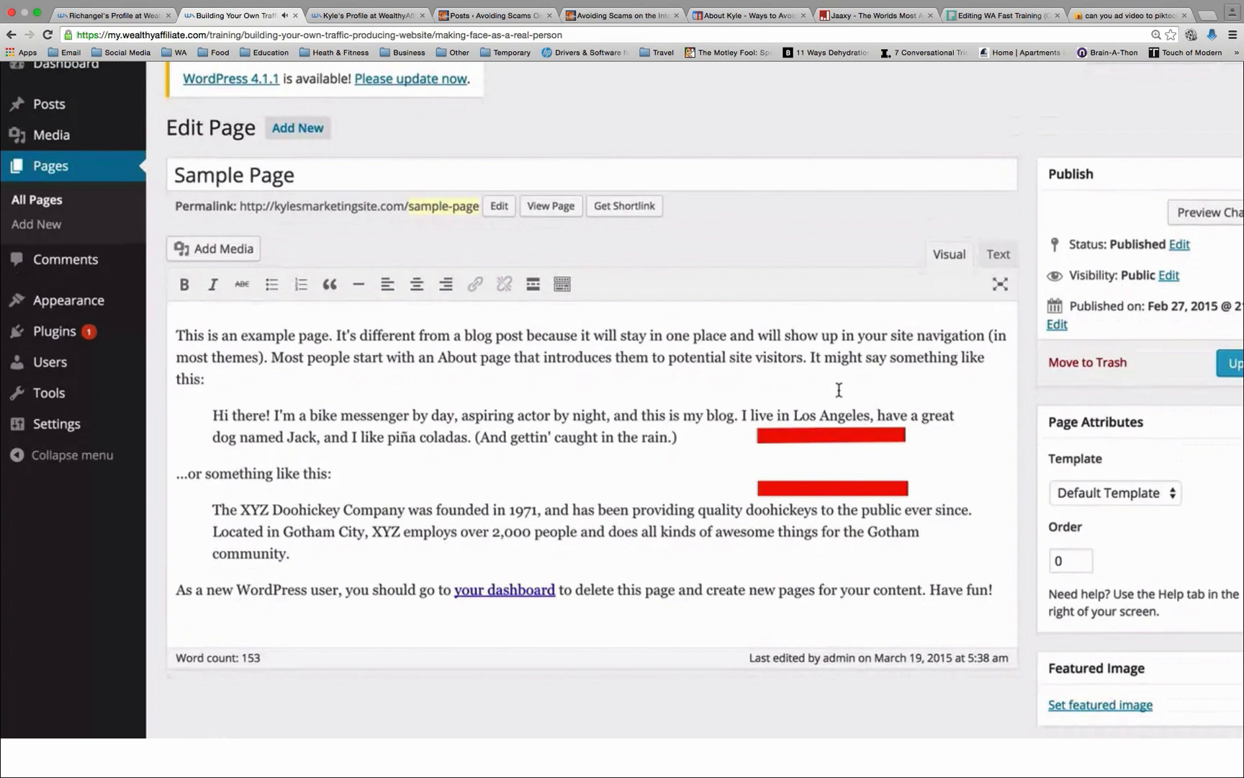
Step: Review Sample Page's author choices through Quick Edit in the pages list, keep the newly created user selected and save the update
{"action": "left_click", "coordinate": [54, 205]}
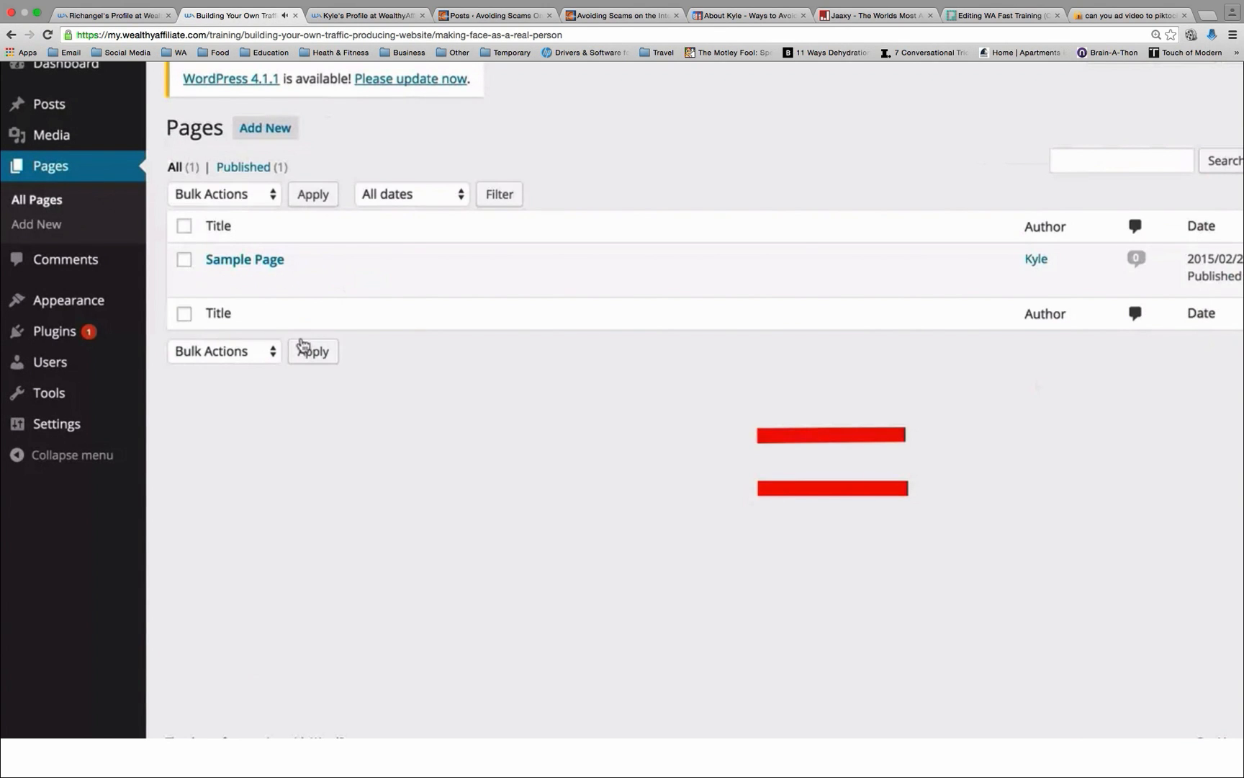
{"action": "mouse_move", "coordinate": [224, 280]}
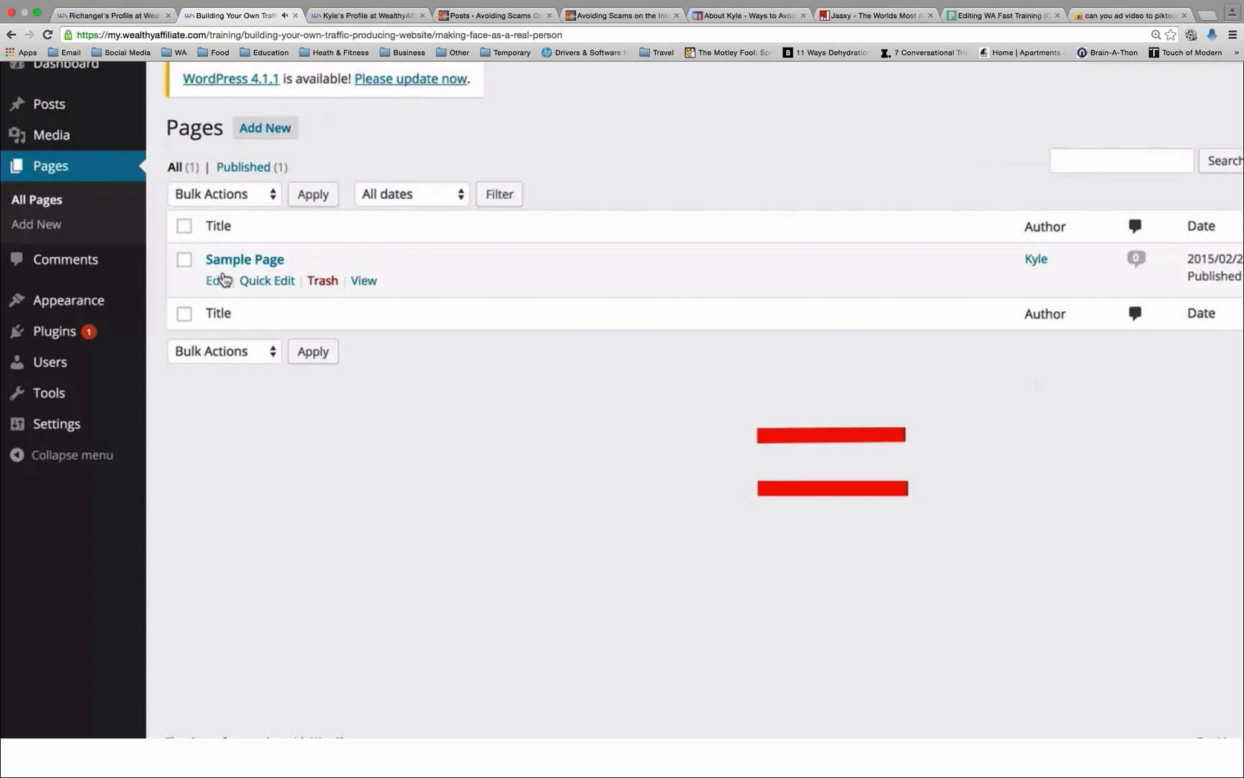
{"action": "left_click", "coordinate": [265, 281]}
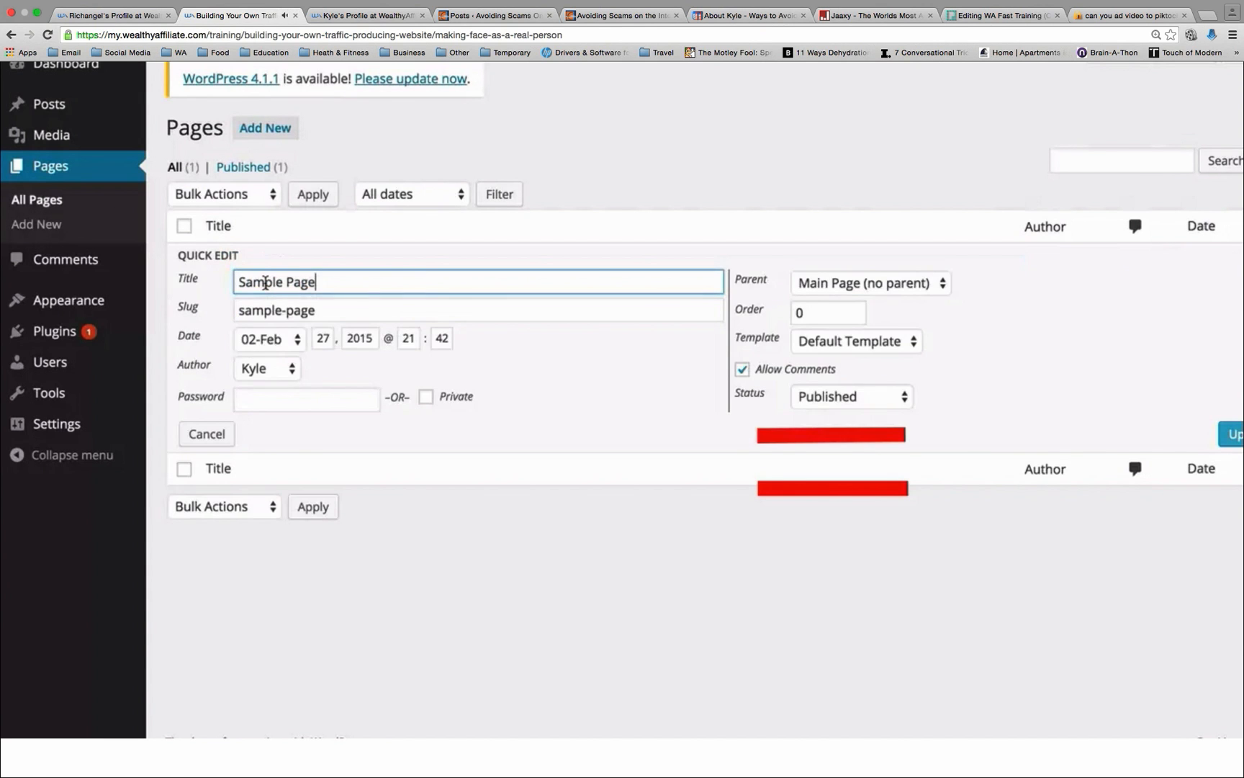
{"action": "left_click", "coordinate": [280, 375]}
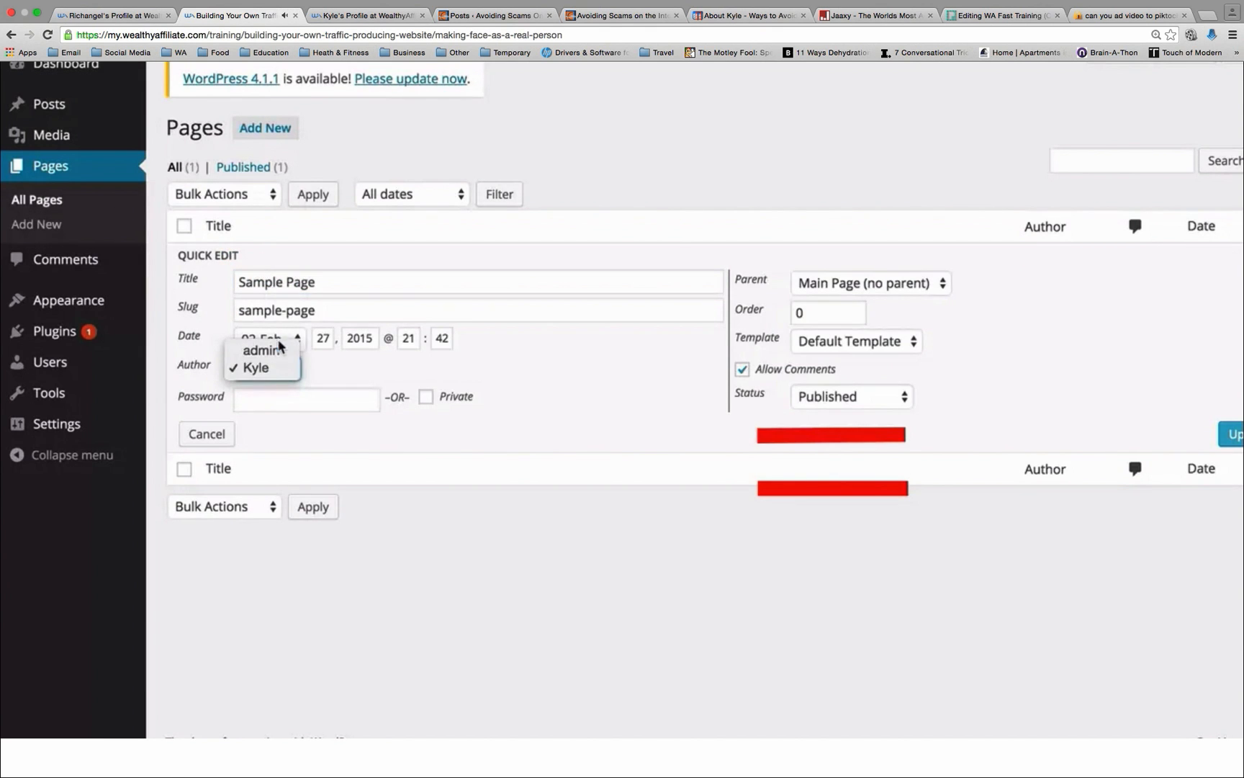
{"action": "left_click", "coordinate": [281, 373]}
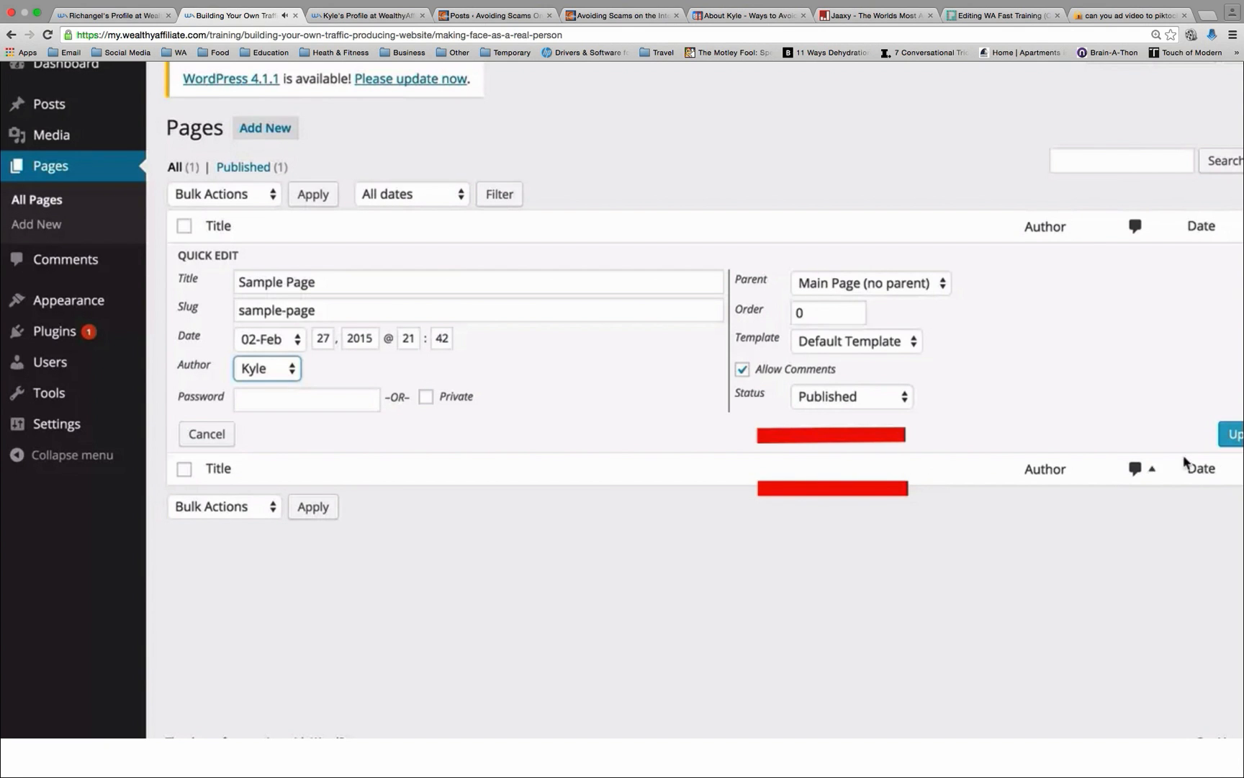
{"action": "left_click", "coordinate": [1232, 434]}
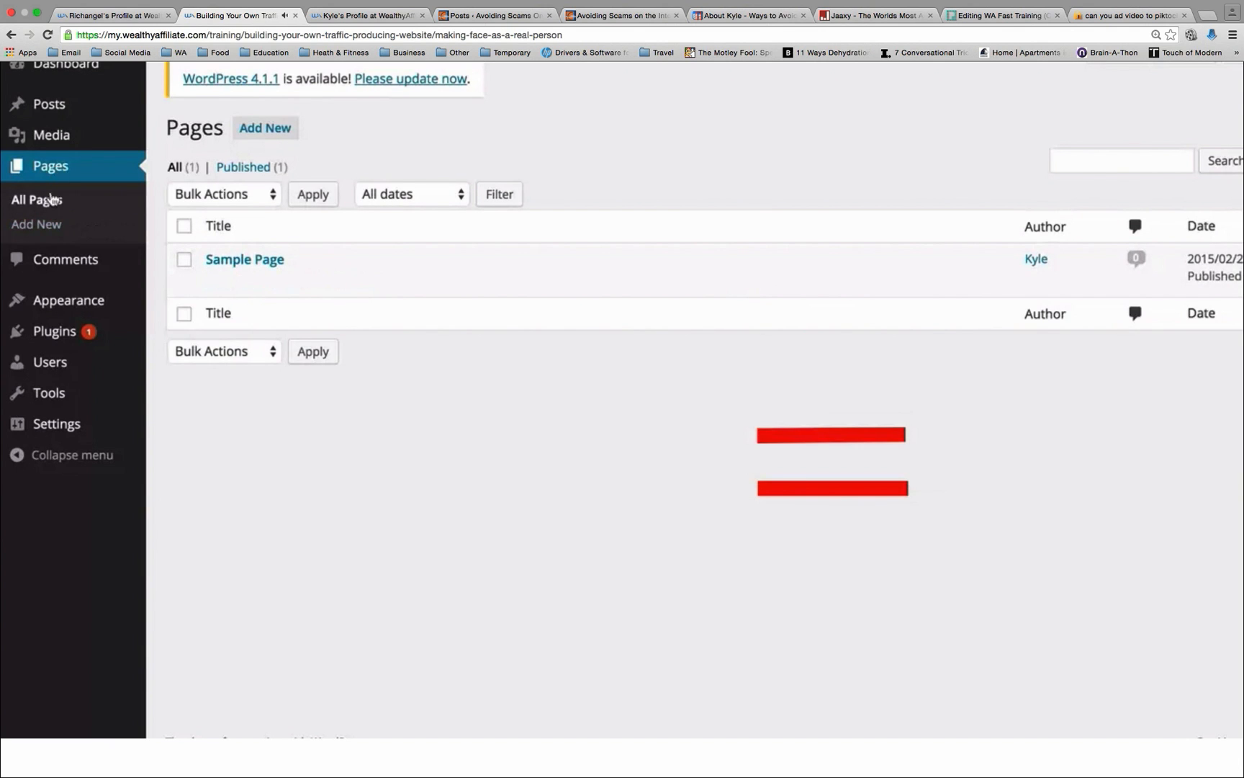
Step: Use Quick Edit on the Hello world! post to change its author to the newly created user and save the update
{"action": "left_click", "coordinate": [63, 108]}
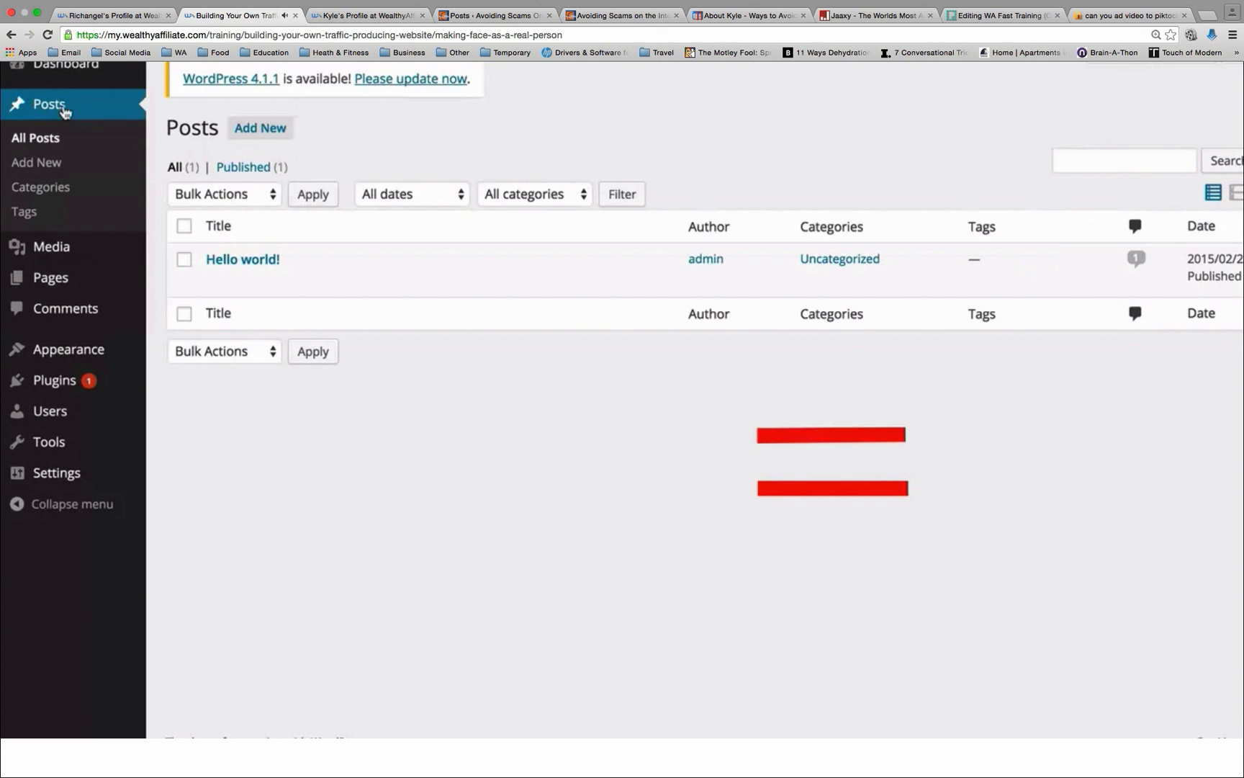
{"action": "left_click", "coordinate": [280, 278]}
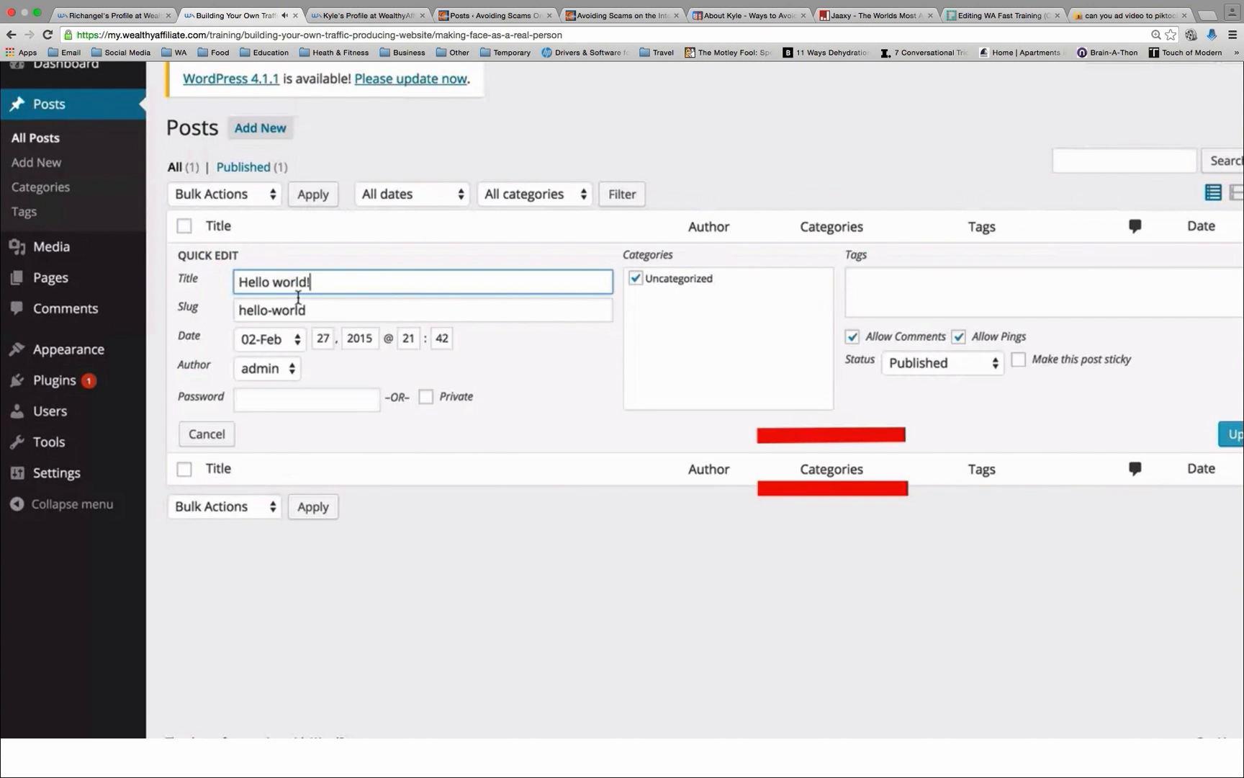
{"action": "left_click", "coordinate": [277, 366]}
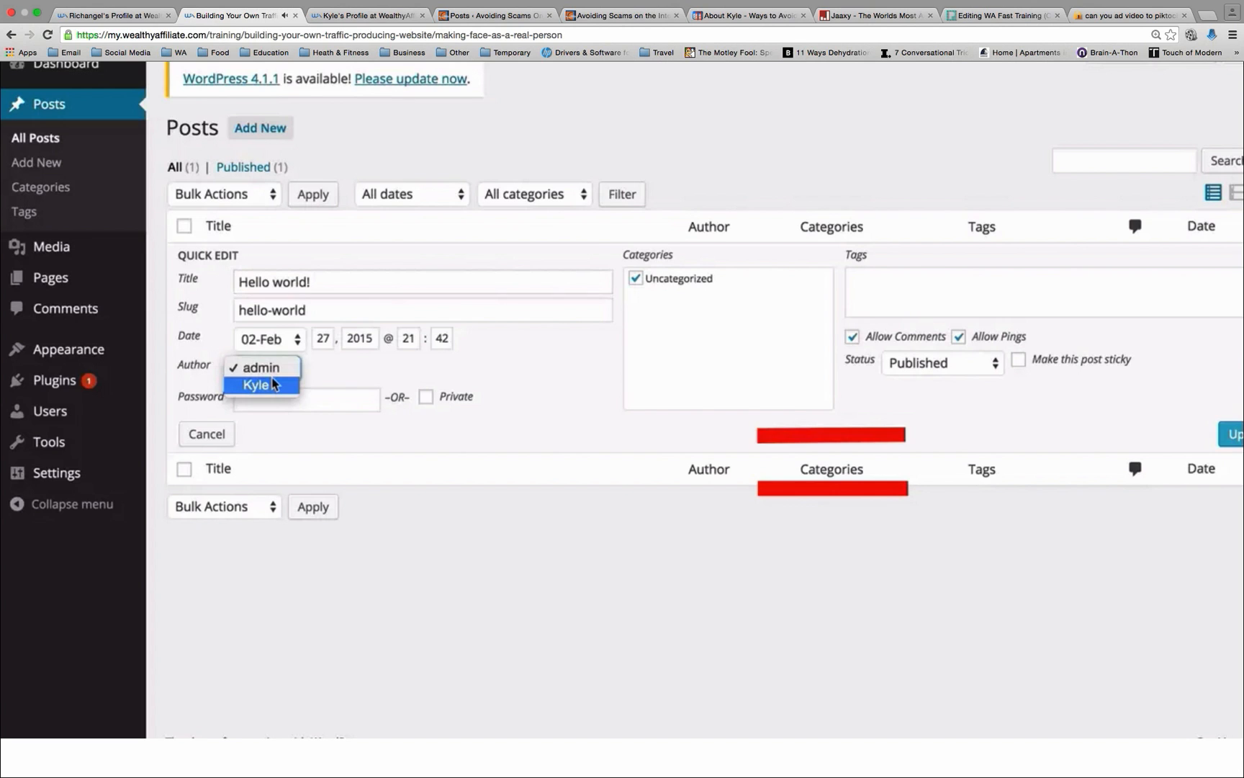
{"action": "left_click", "coordinate": [274, 384]}
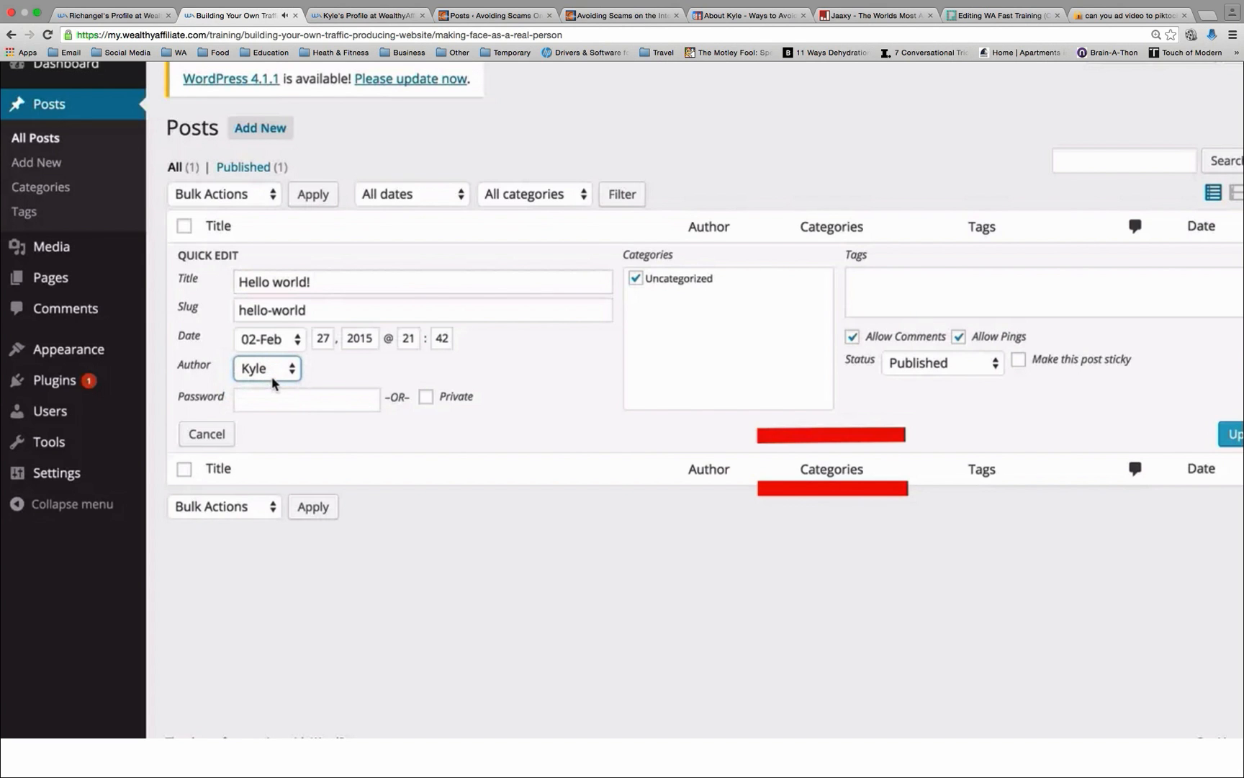
{"action": "left_click", "coordinate": [1232, 434]}
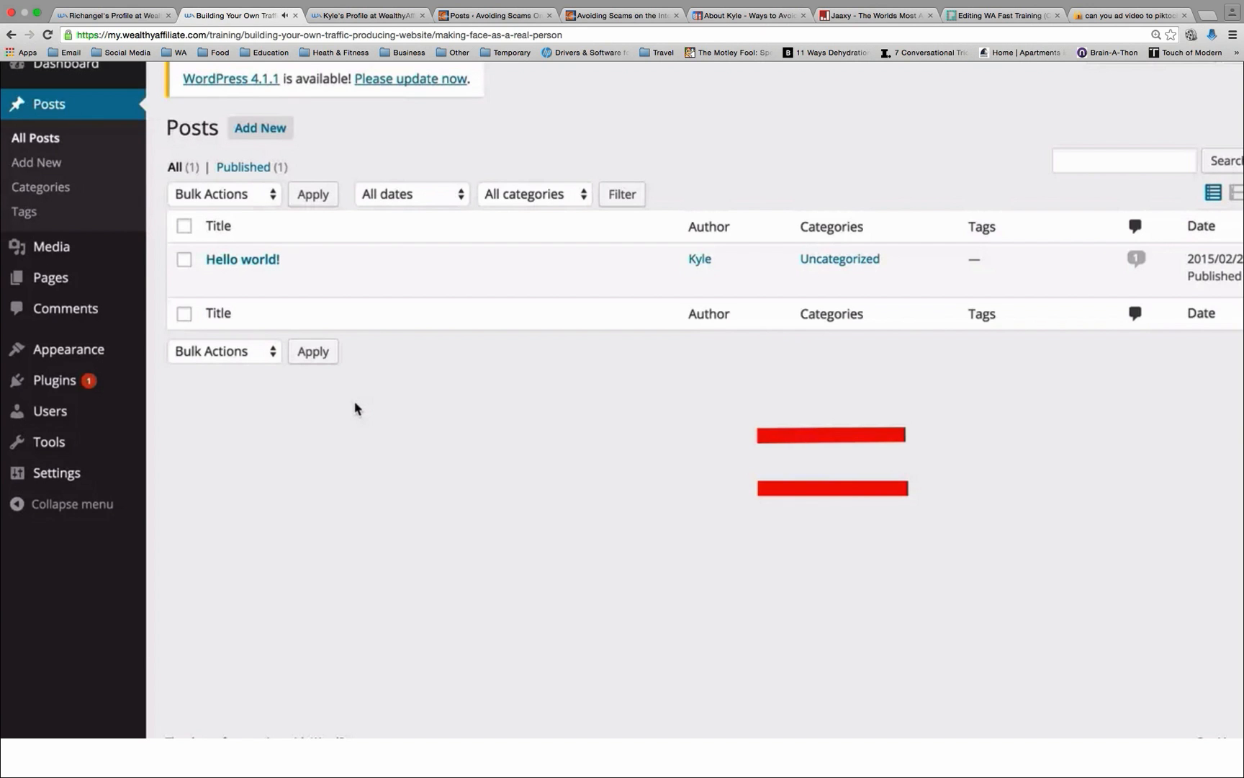
Step: Open the Hello world! post, view it on the live site and examine the author name in the byline and author box
{"action": "left_click", "coordinate": [251, 264]}
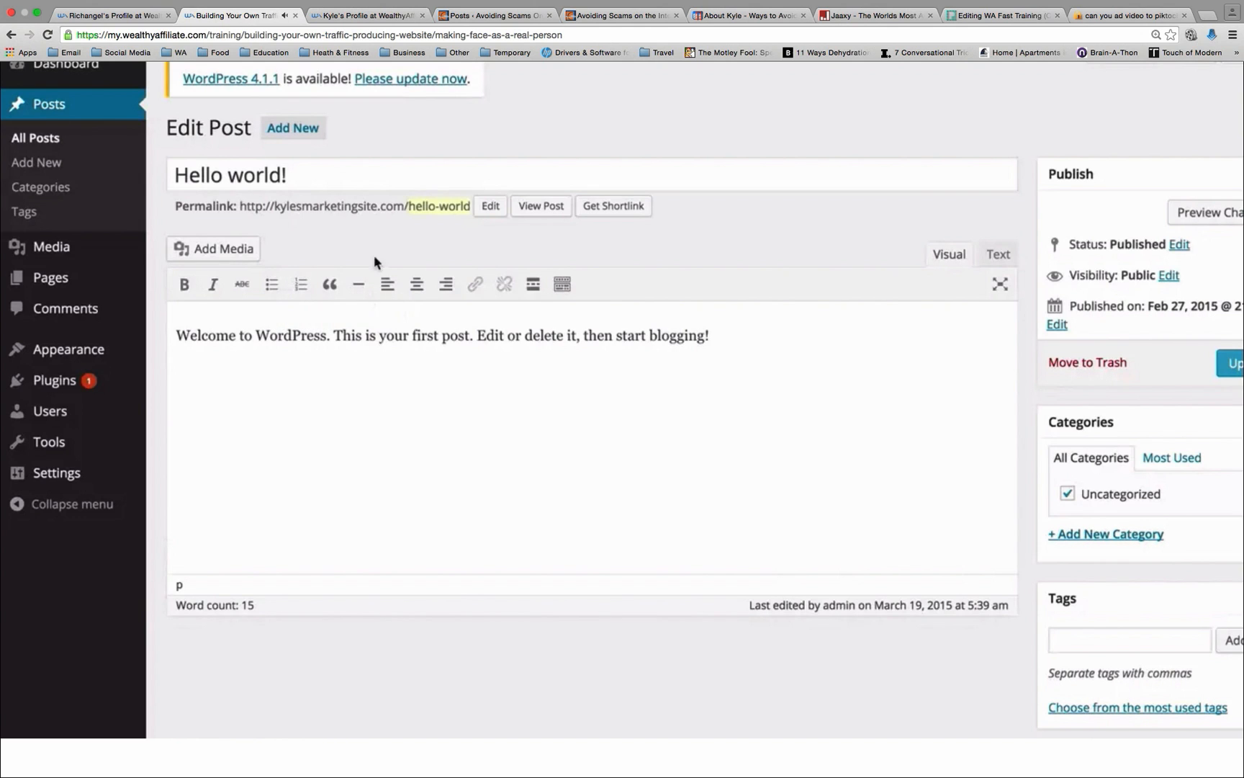
{"action": "left_click", "coordinate": [546, 208]}
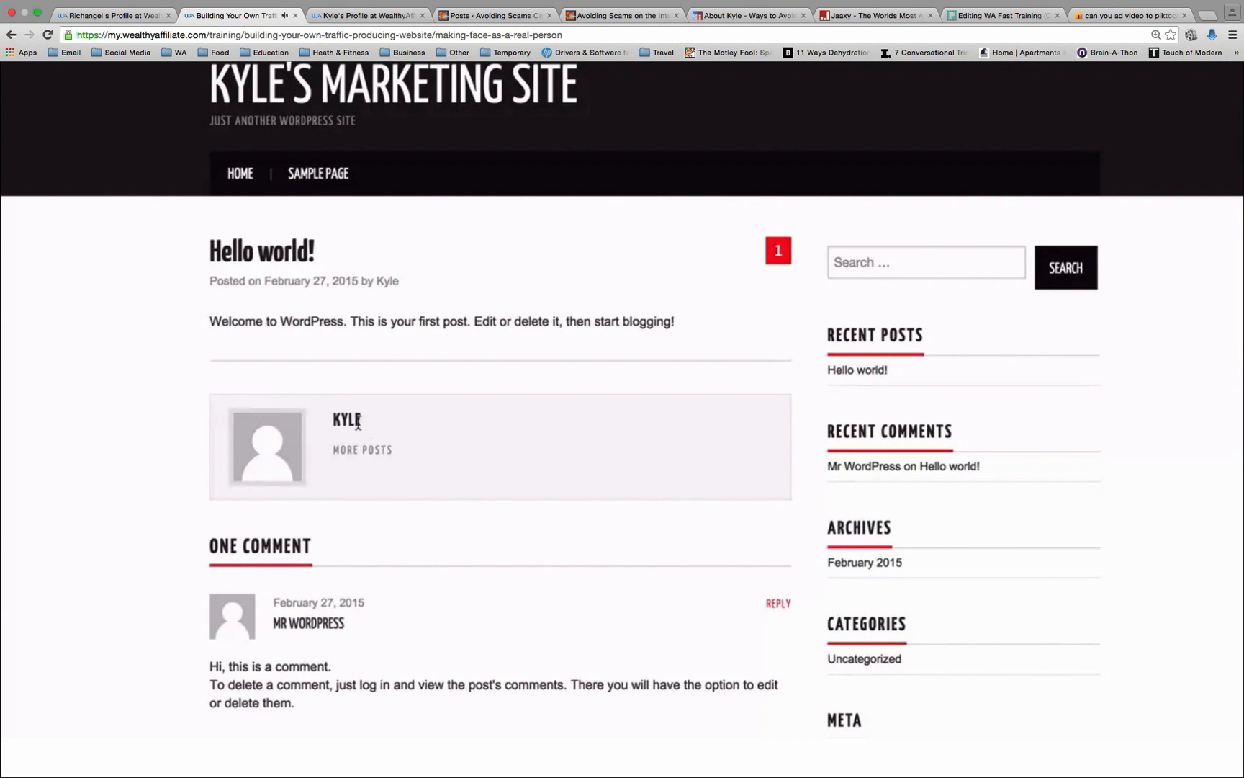
{"action": "left_click_drag", "start_coordinate": [358, 424], "coordinate": [326, 421]}
{"action": "scroll", "coordinate": [319, 520], "scroll_direction": "down", "scroll_amount": 4}
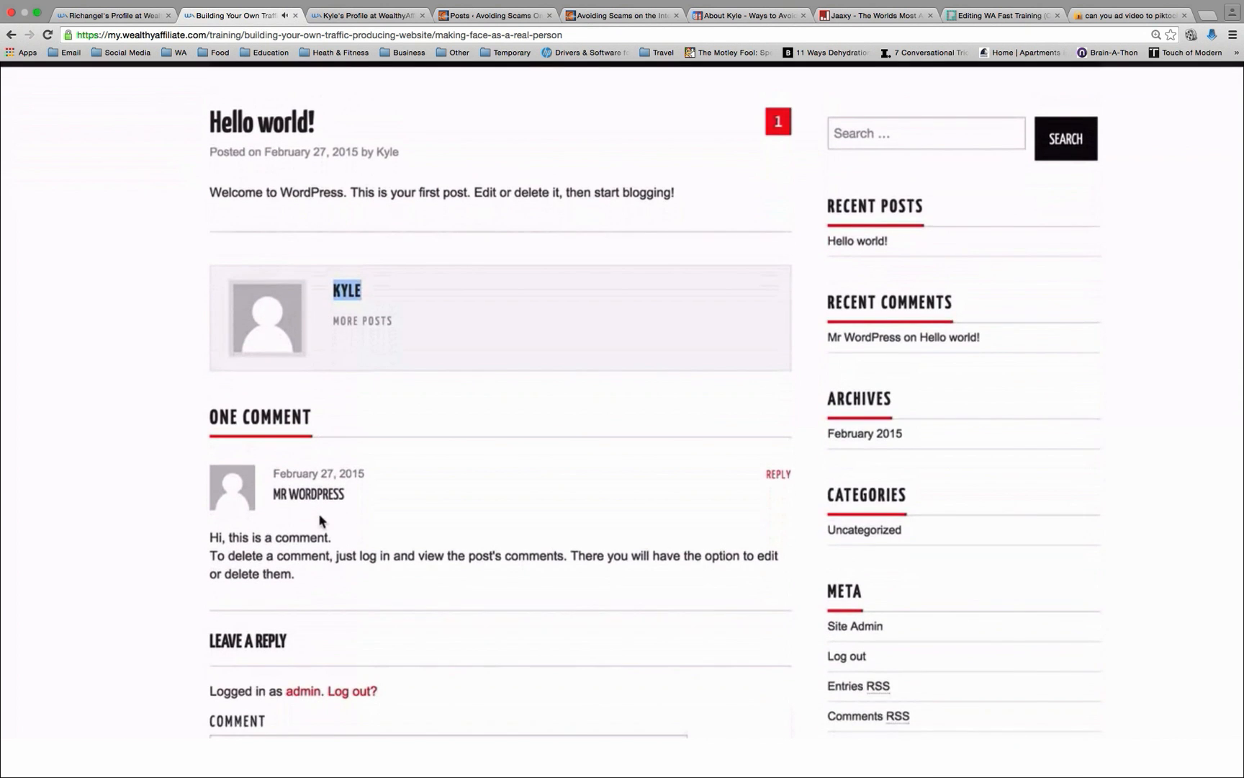
{"action": "scroll", "coordinate": [319, 520], "scroll_direction": "up", "scroll_amount": 2}
{"action": "scroll", "coordinate": [320, 520], "scroll_direction": "up", "scroll_amount": 1}
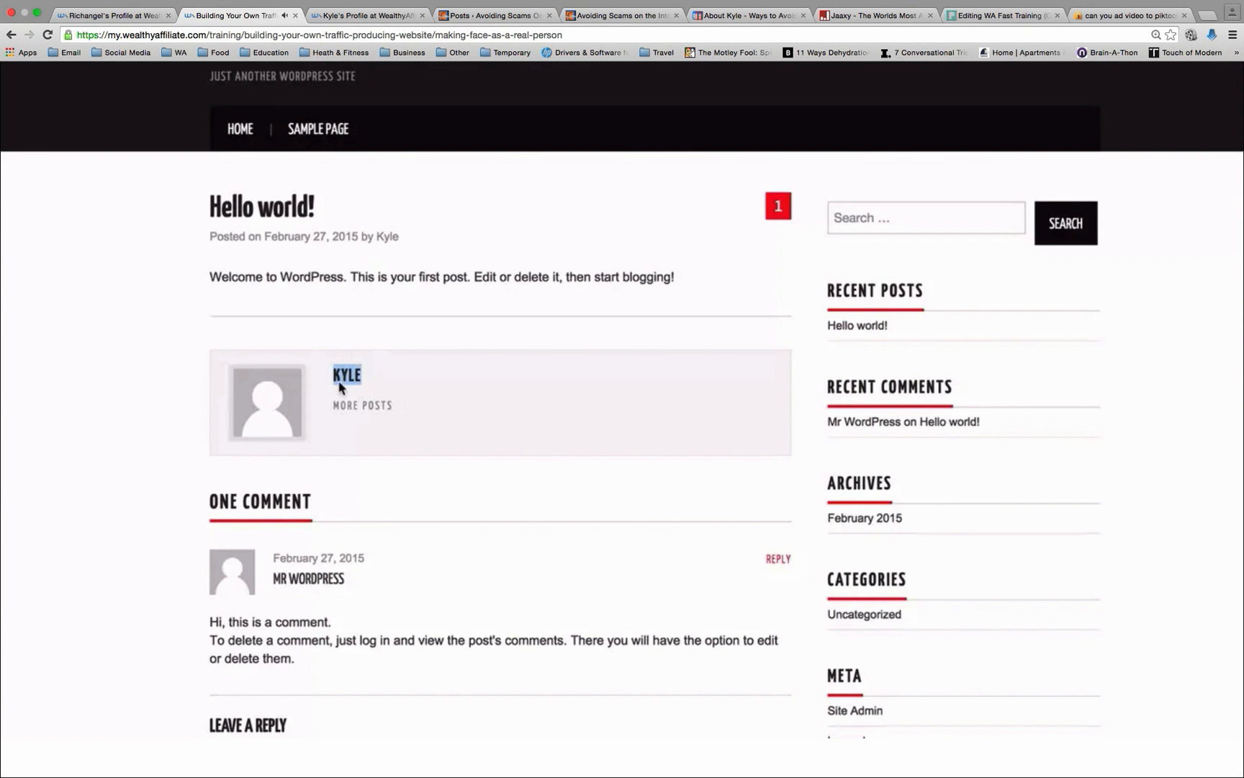
{"action": "scroll", "coordinate": [360, 367], "scroll_direction": "up", "scroll_amount": 1}
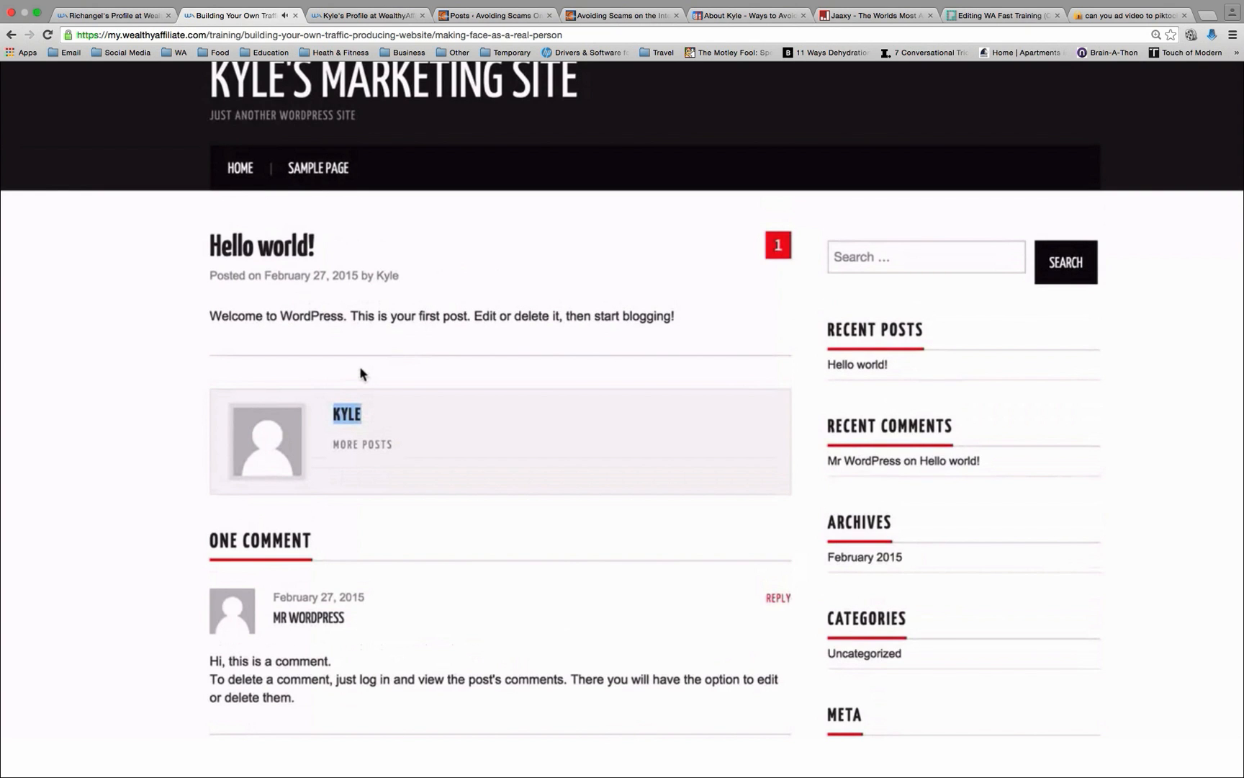
{"action": "left_click", "coordinate": [96, 724]}
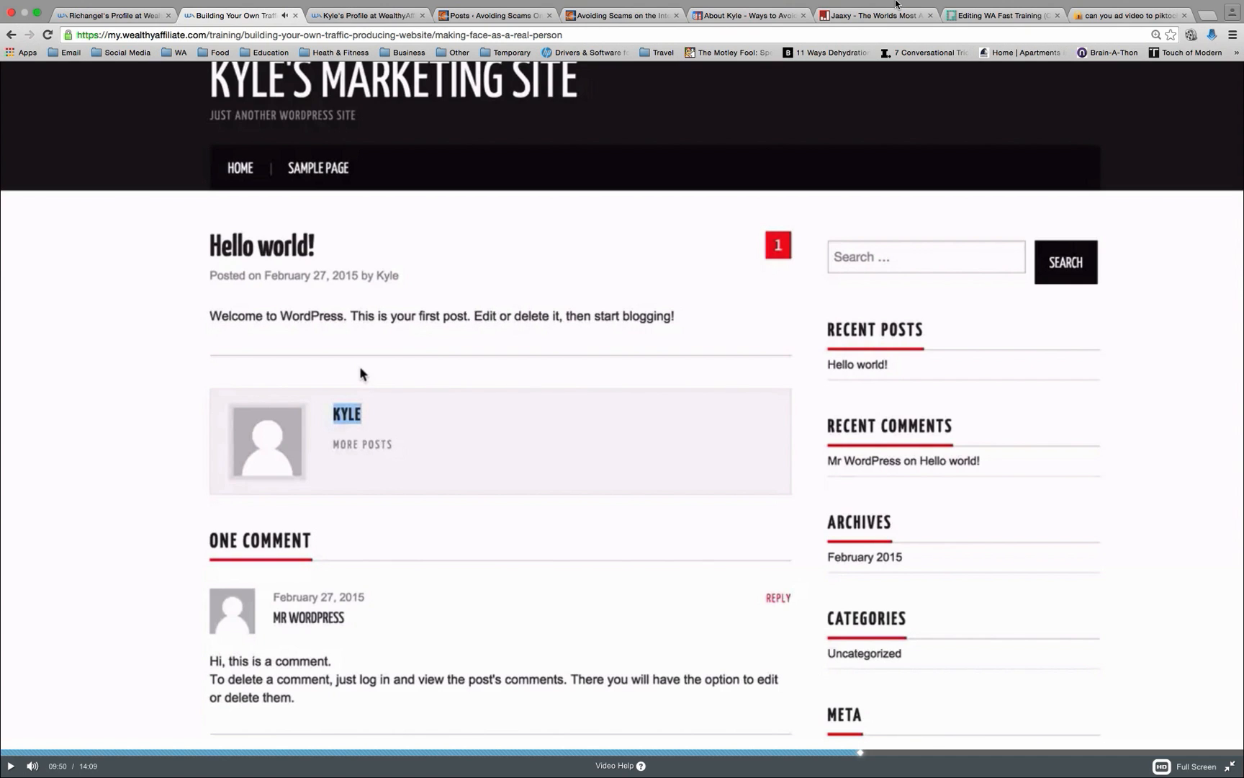